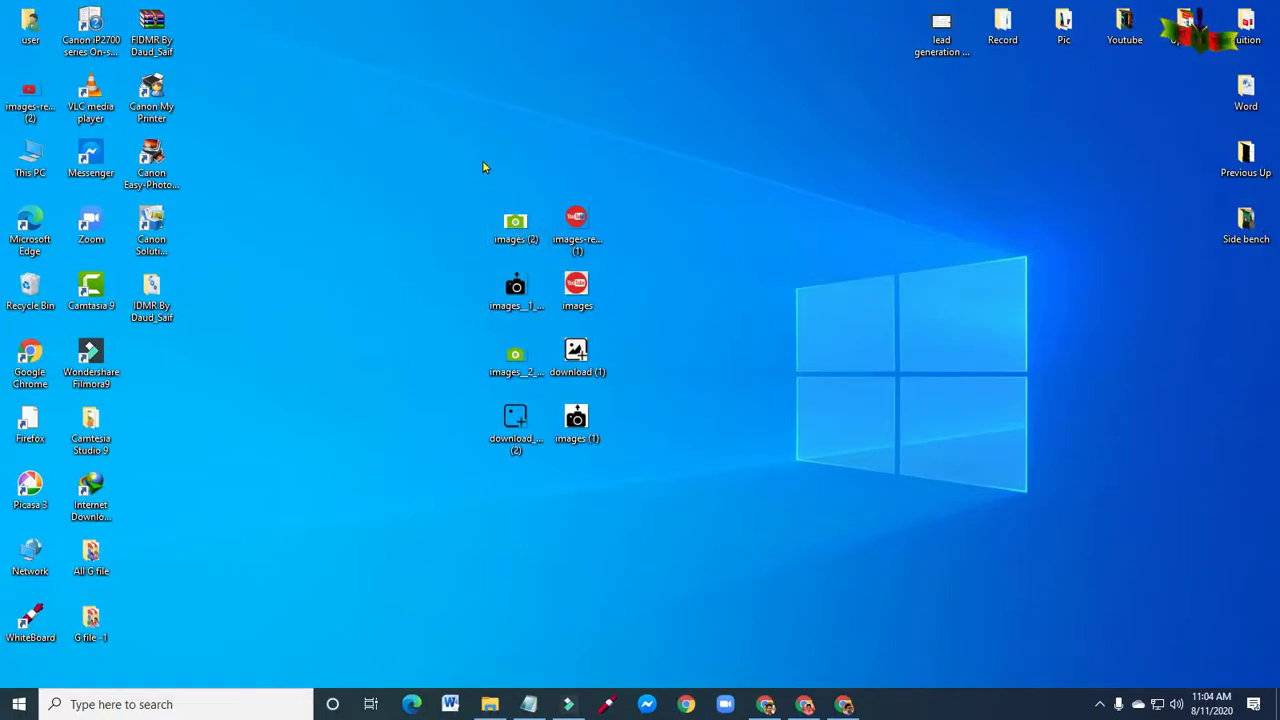
Step: Set up a WinRAR archive of the eight image files mid-desktop, using ZIP format and deleting the files after archiving
left_click_drag(458, 160, 625, 473)
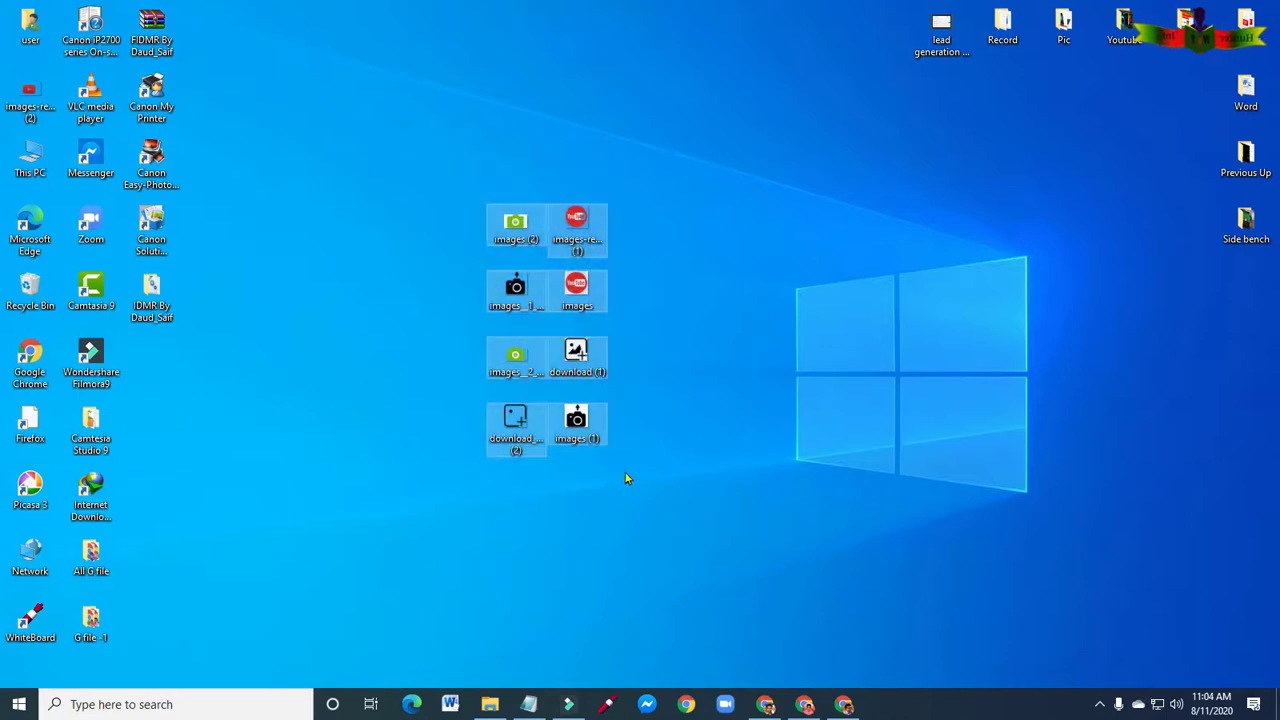
right_click(563, 298)
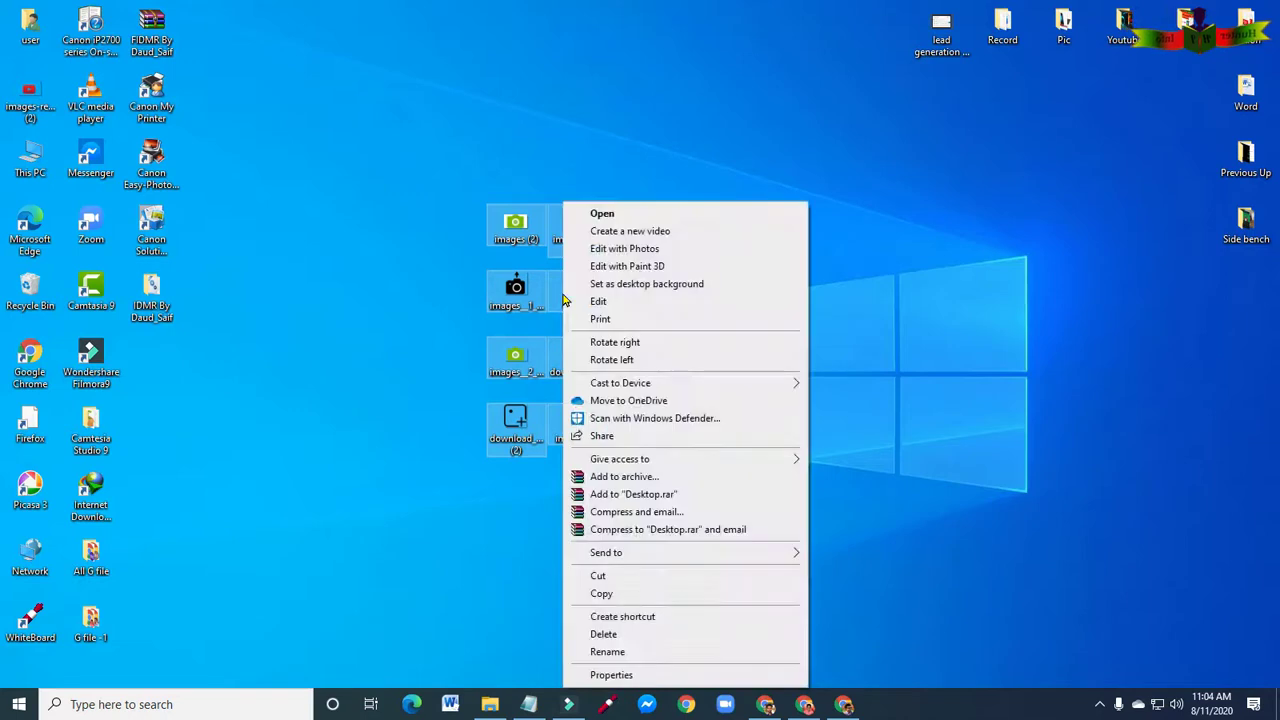
left_click(632, 478)
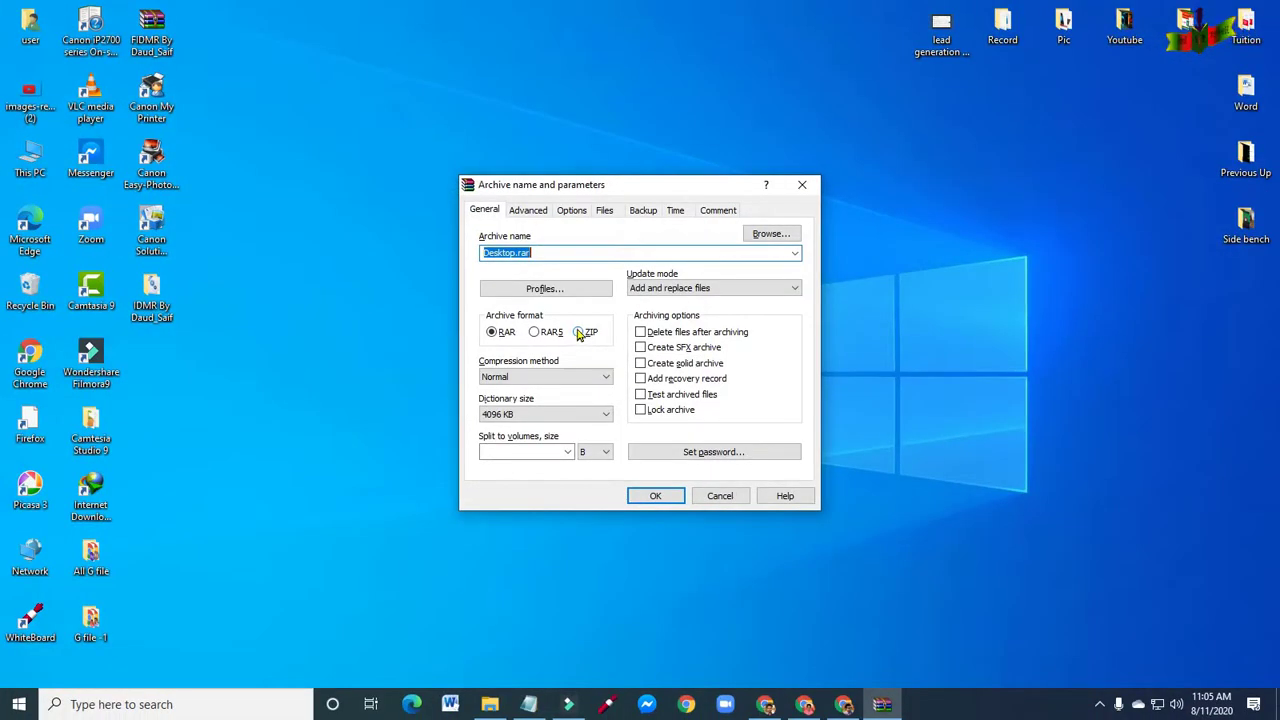
left_click(578, 332)
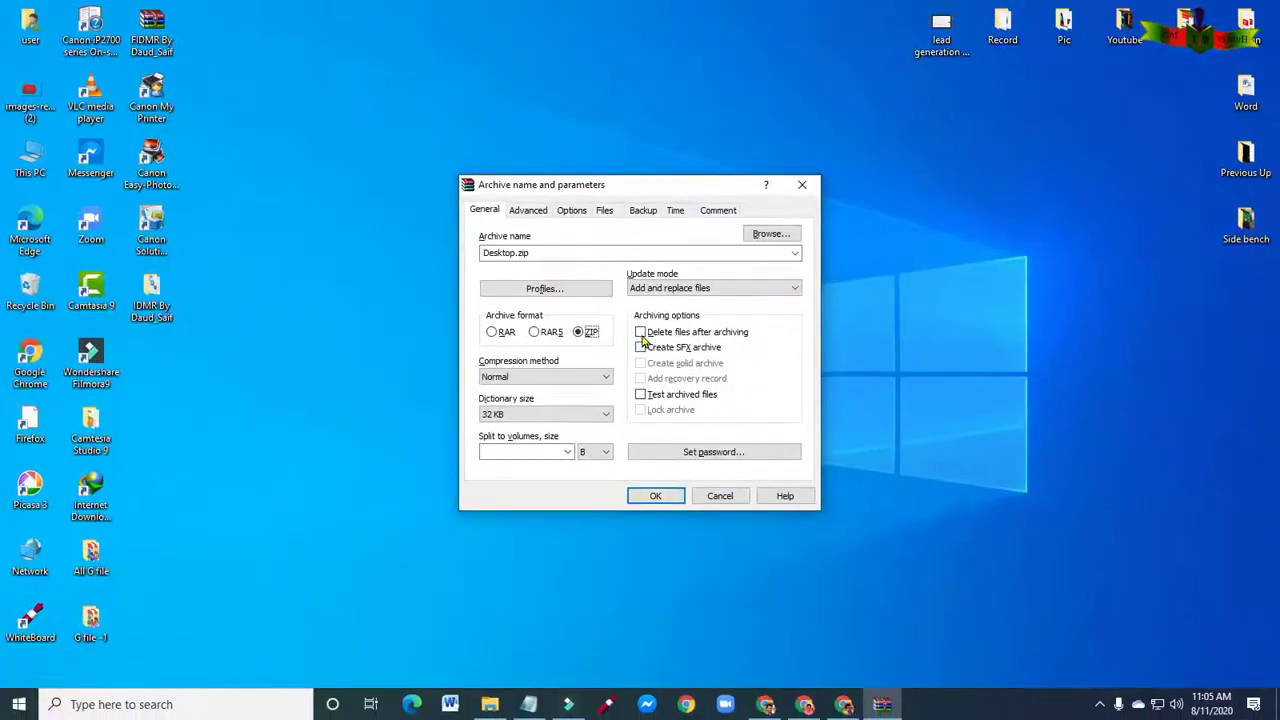
left_click(621, 316)
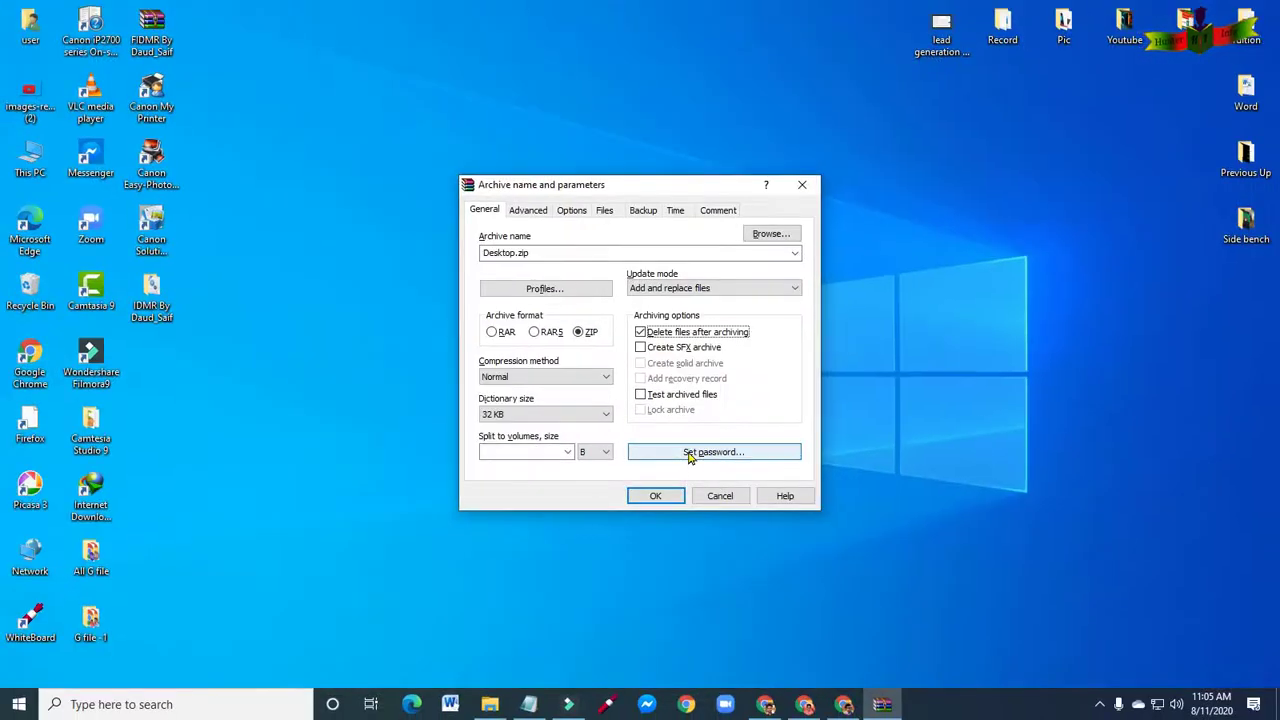
Step: Set and re-enter the archive password, and create the password-protected ZIP archive
left_click(695, 455)
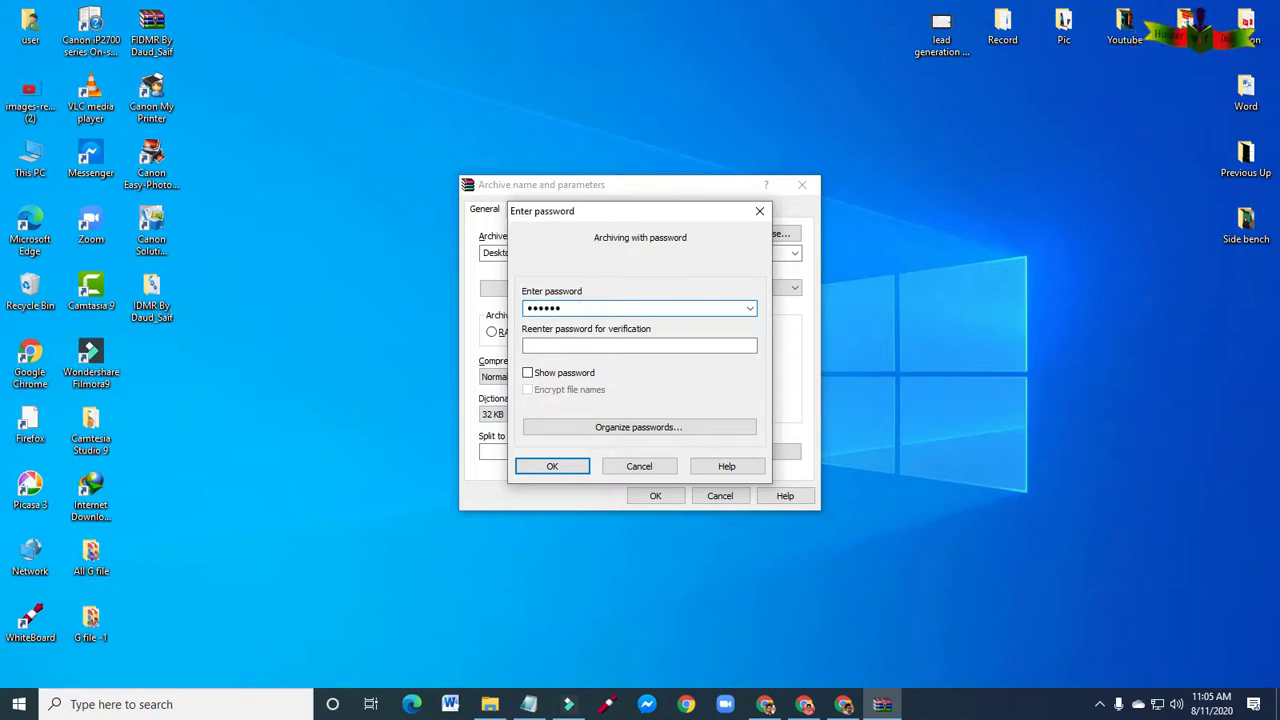
left_click(569, 344)
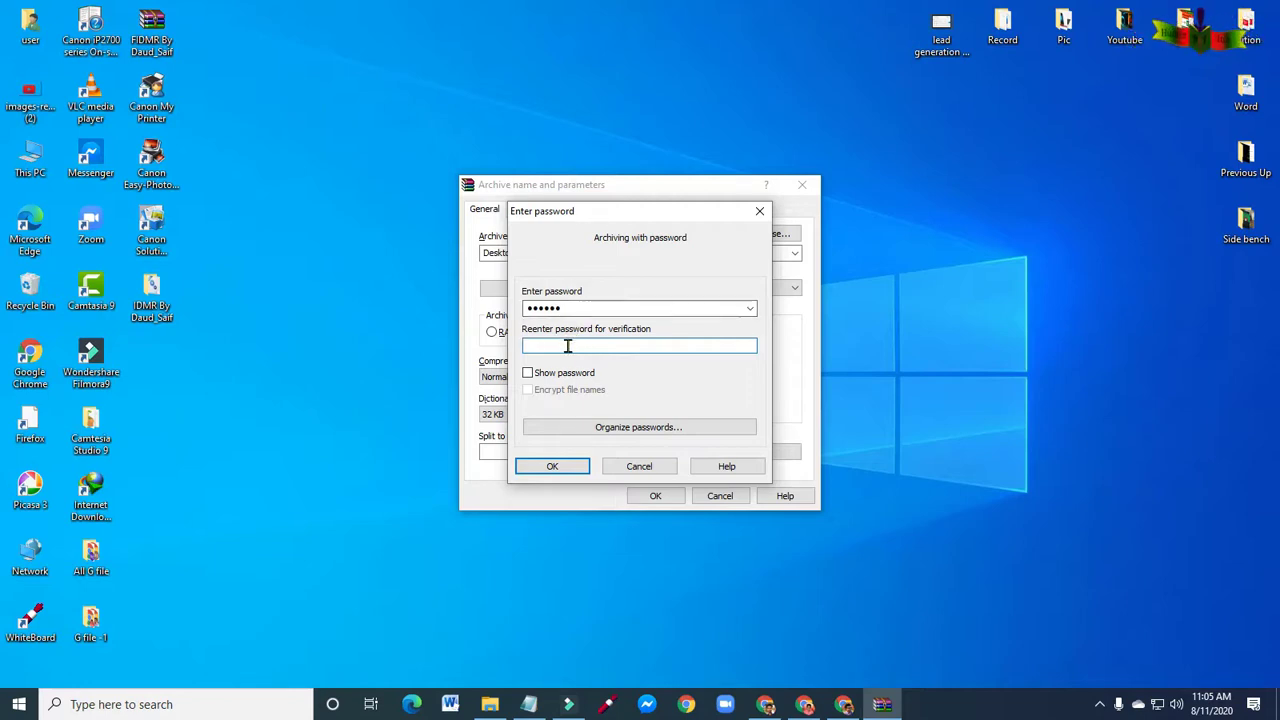
type("1")
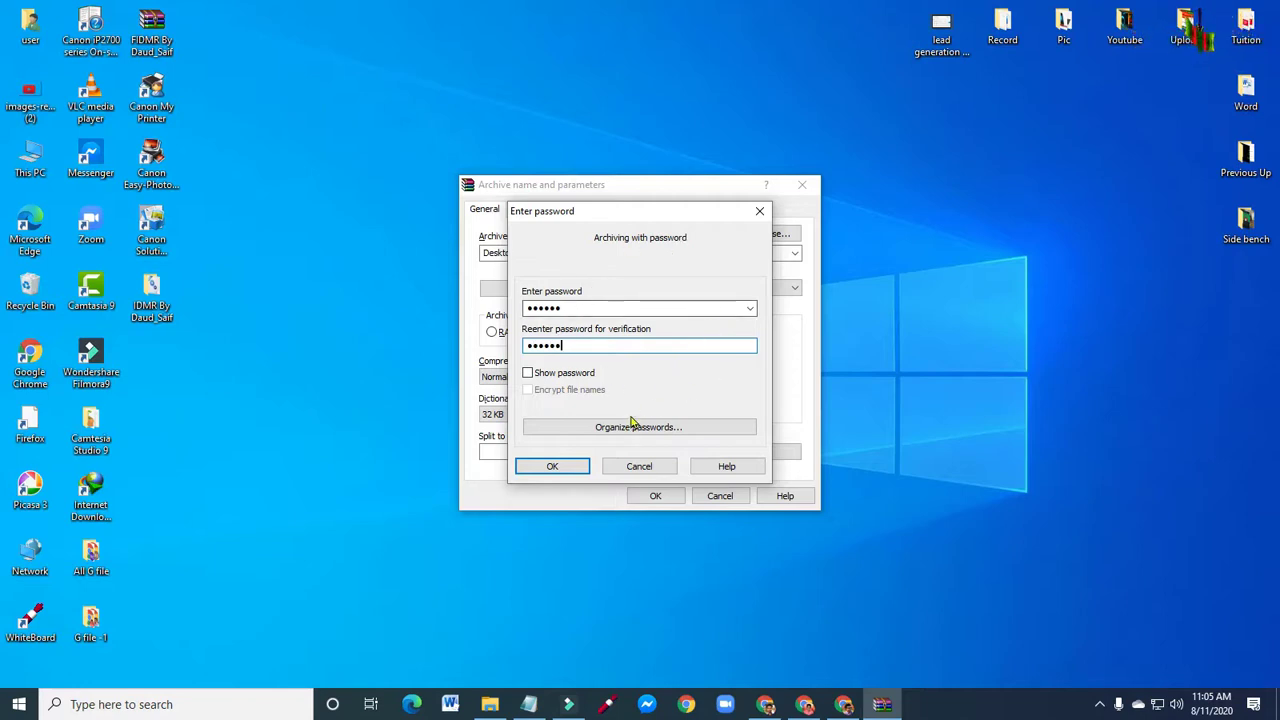
left_click(558, 470)
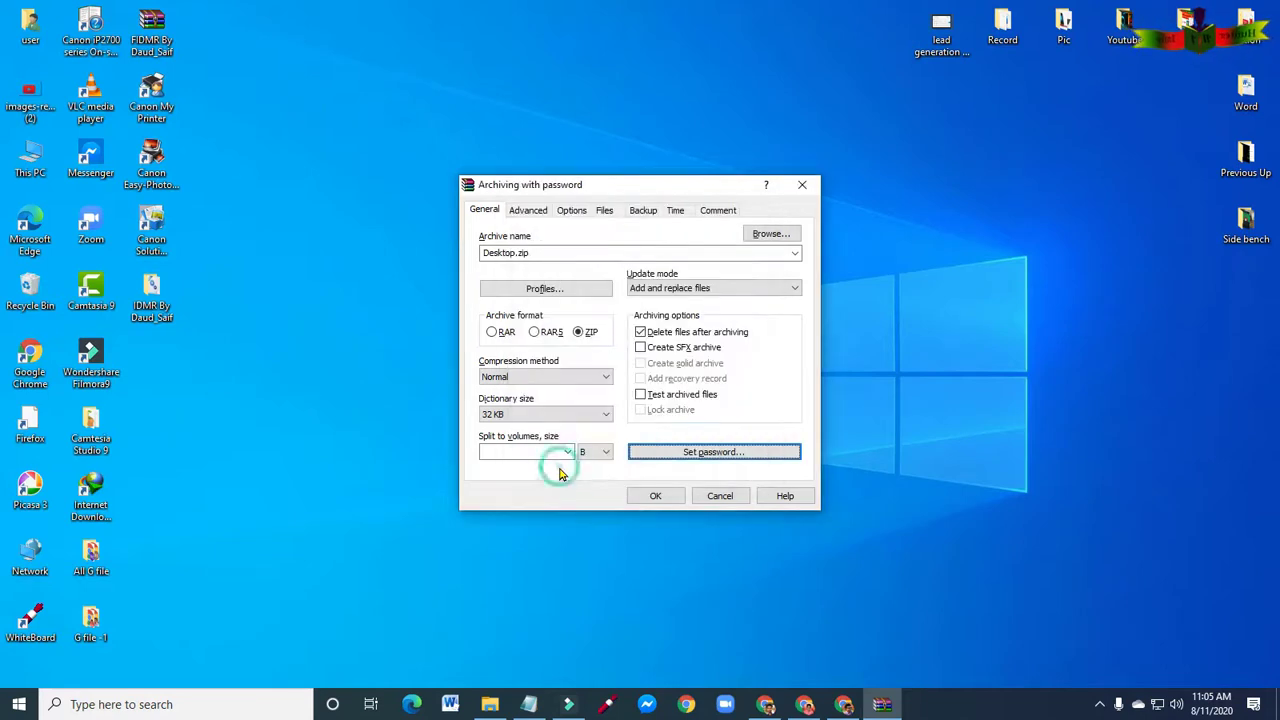
left_click(654, 496)
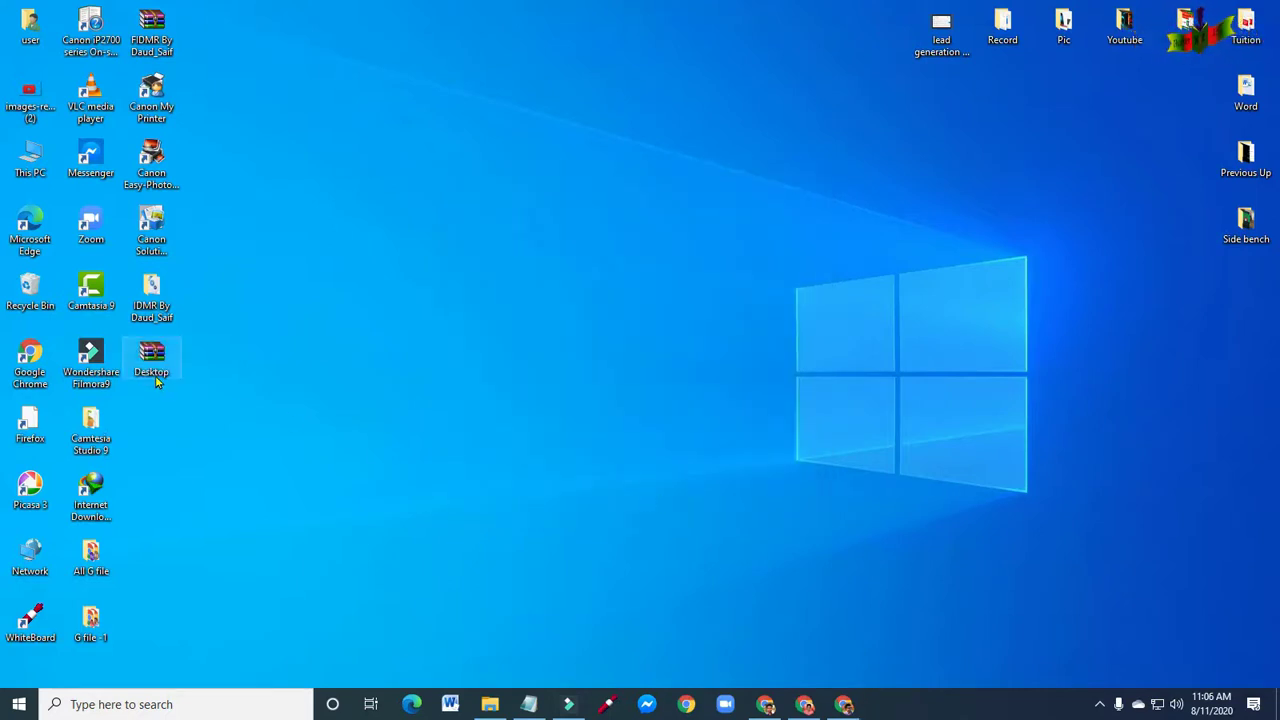
Step: Move the Desktop archive to the middle of the desktop and test its protection by opening download (1).png with the archive password
left_click_drag(151, 370, 637, 304)
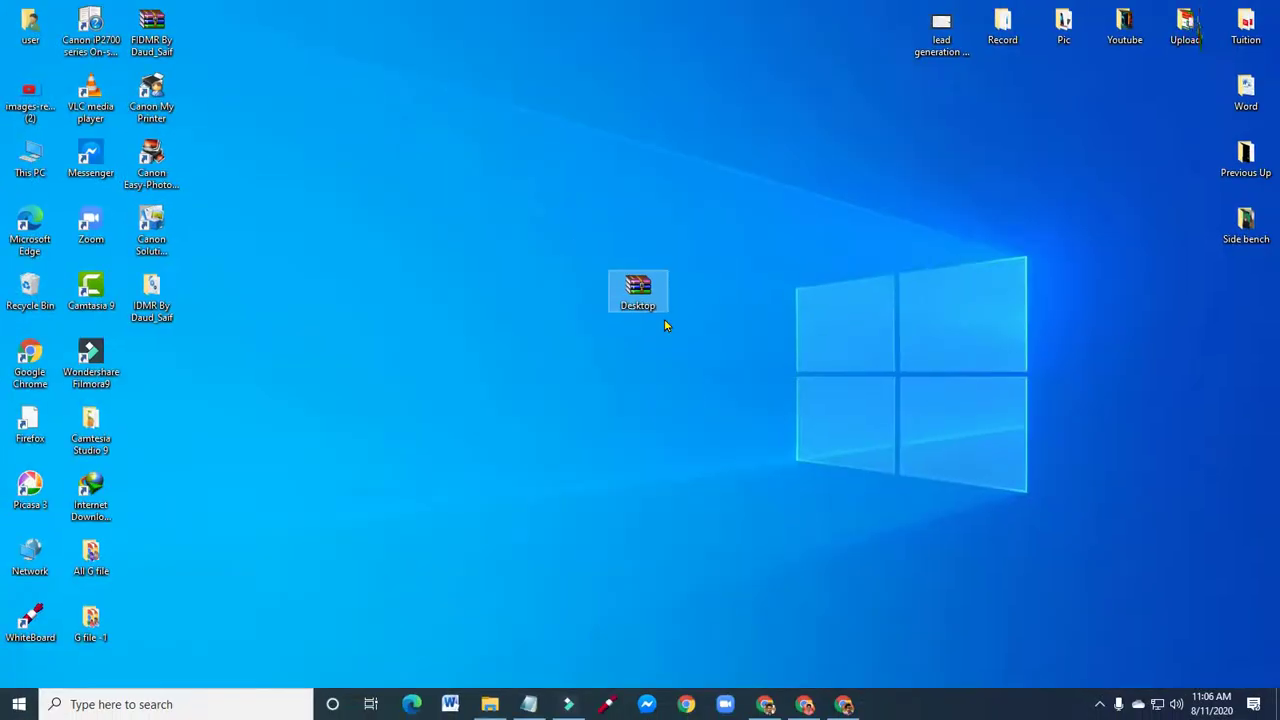
double_click(615, 256)
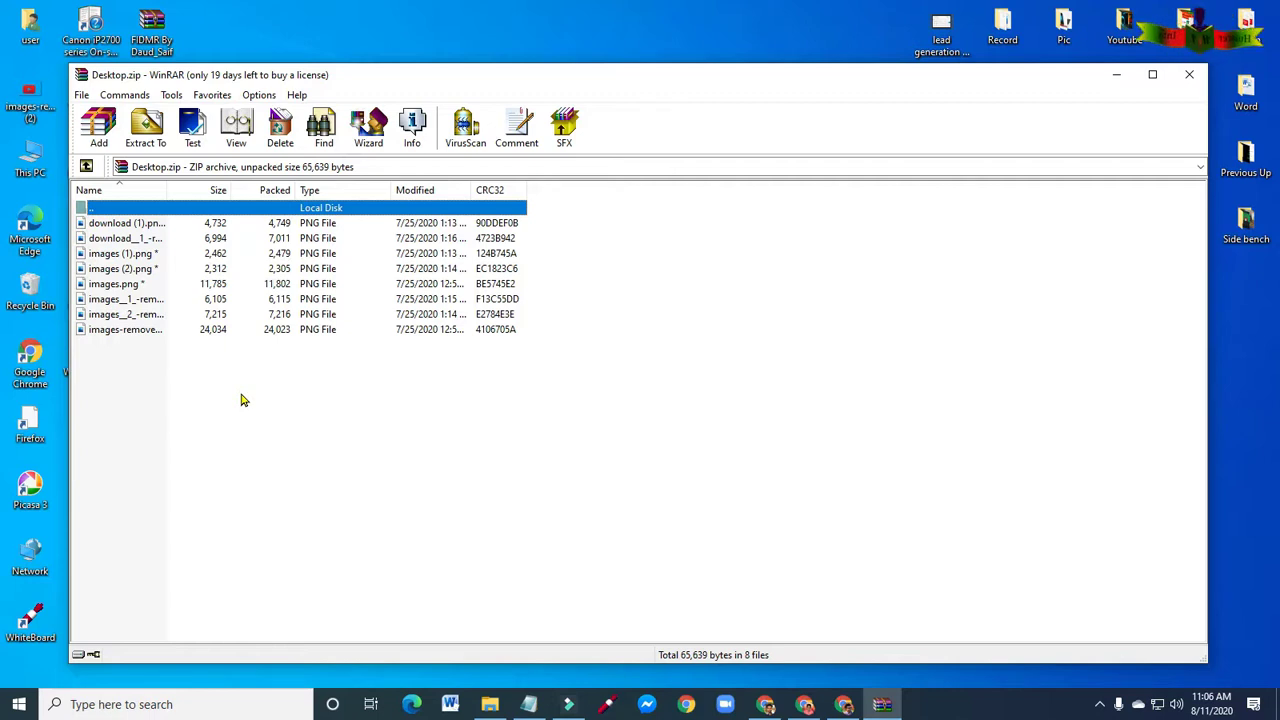
double_click(180, 226)
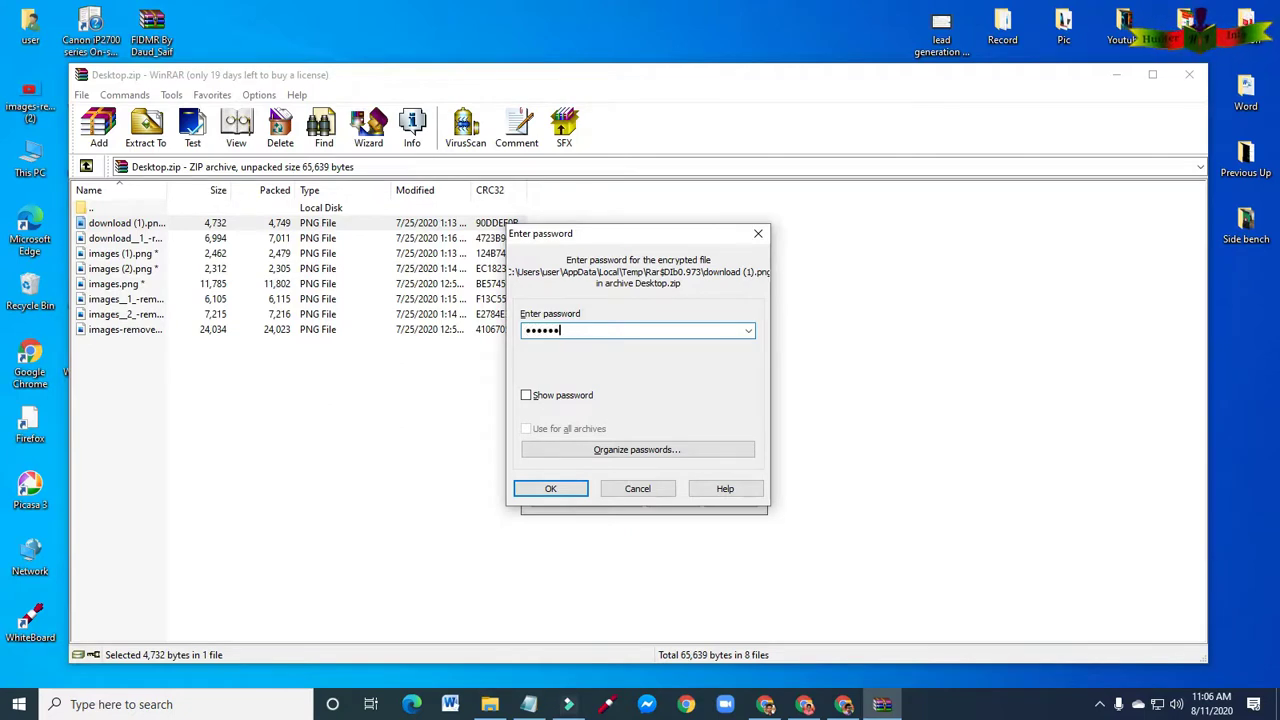
left_click(550, 488)
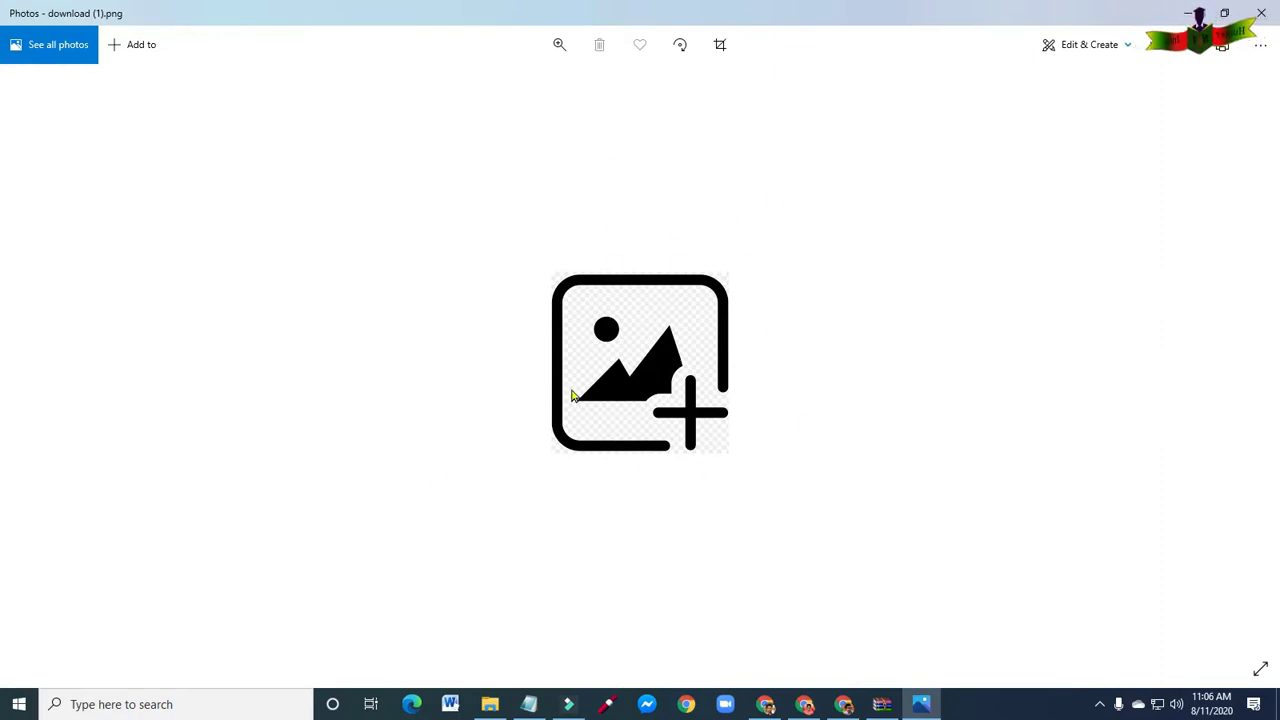
left_click(1263, 13)
left_click(1189, 74)
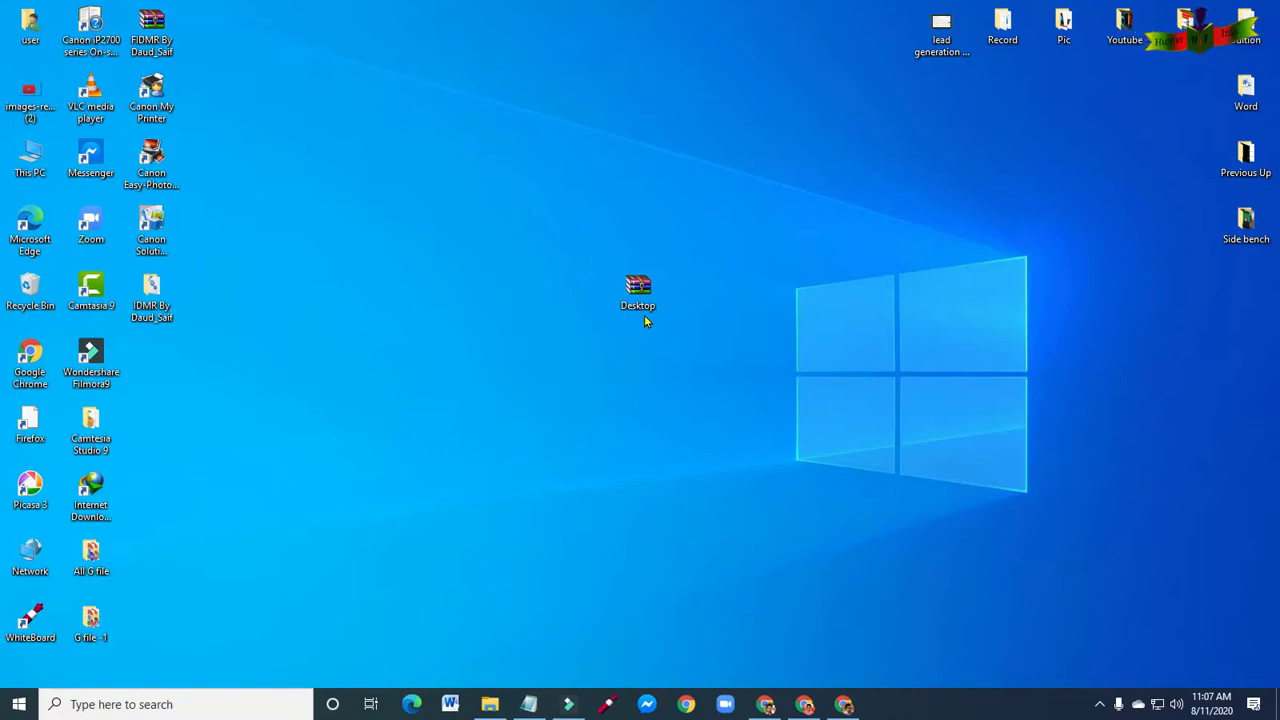
right_click(742, 244)
left_click(762, 283)
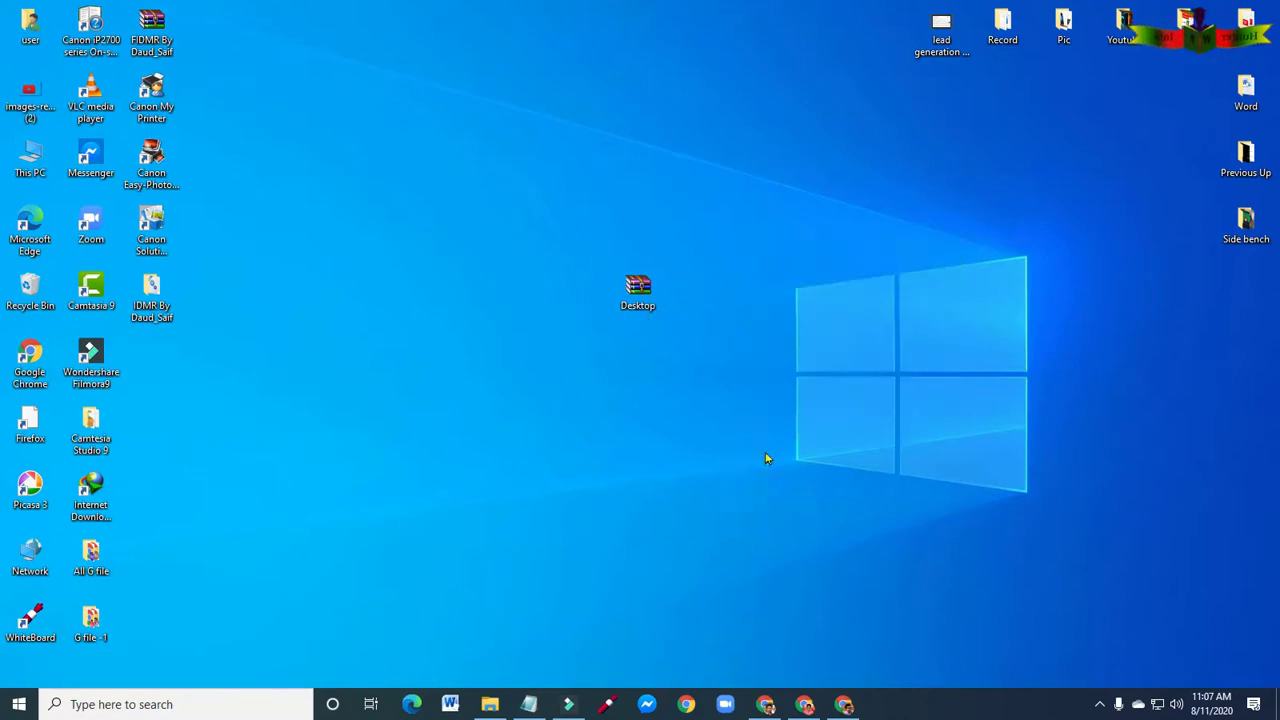
Step: Switch to Google Chrome and open Google Drive from the Google apps
left_click(844, 704)
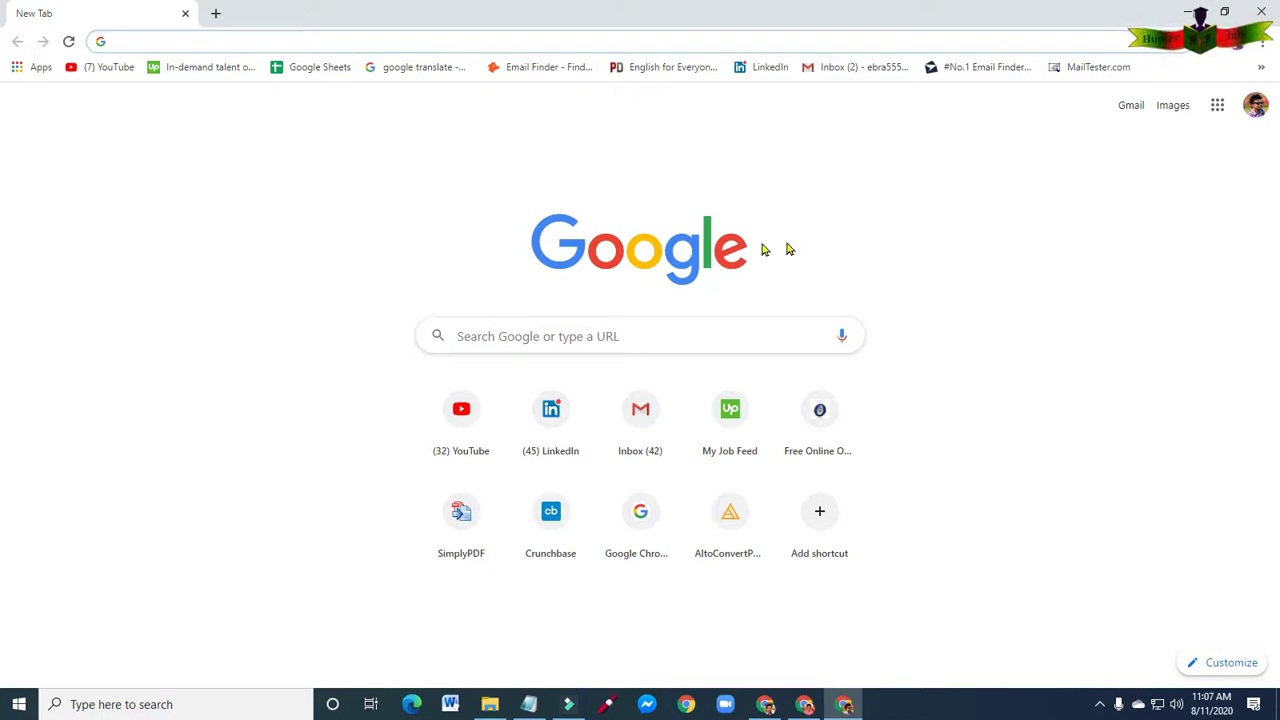
left_click(1218, 110)
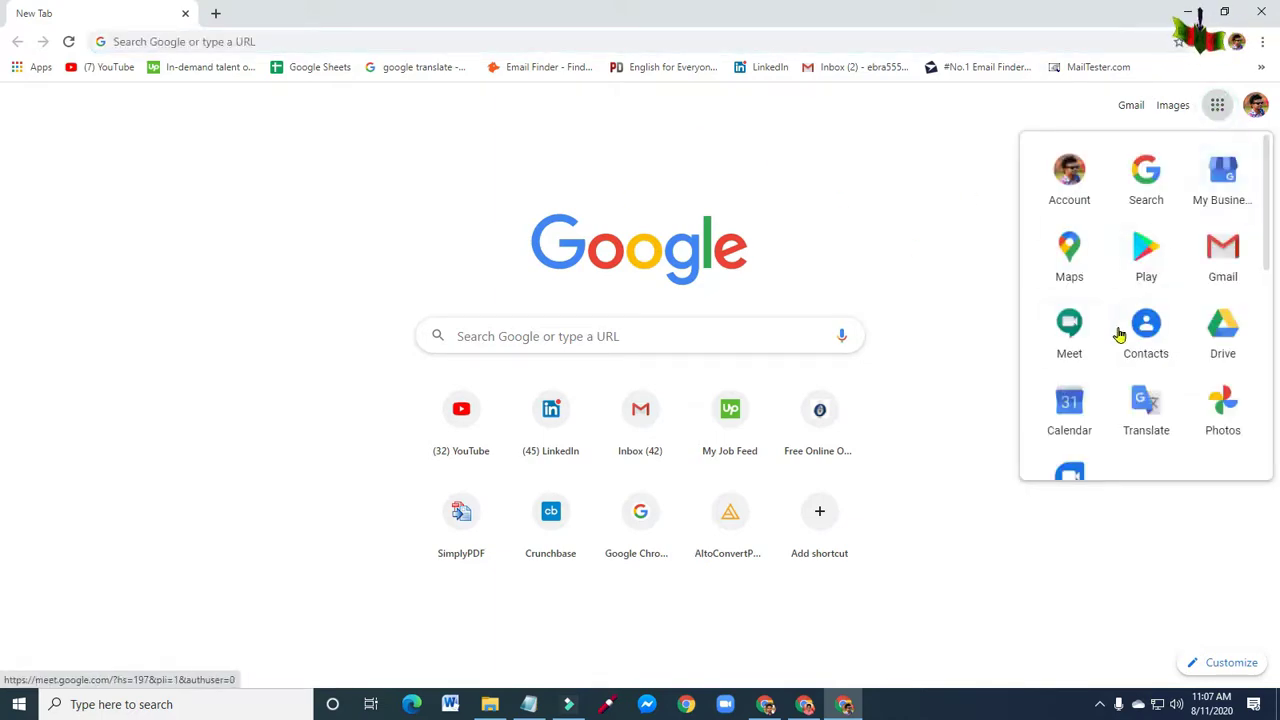
left_click(1223, 338)
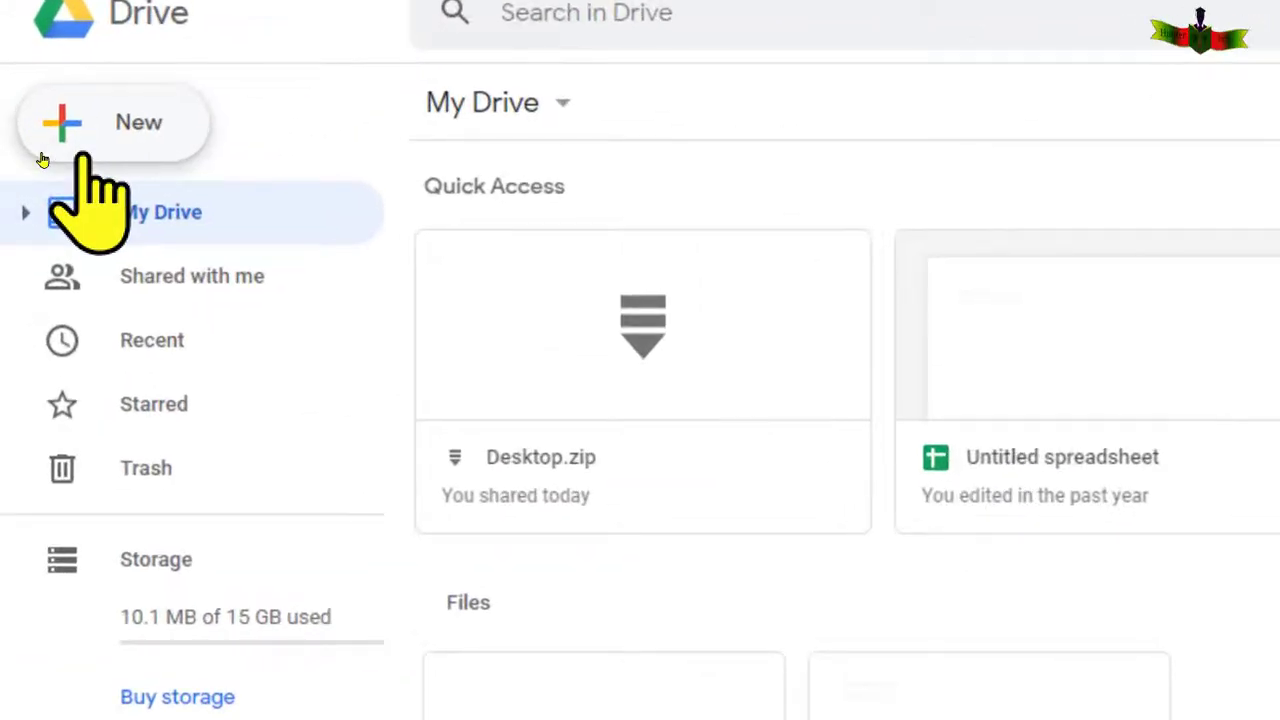
Step: Upload the Desktop ZIP archive from the Desktop folder to My Drive and dismiss the duplicate file notice
left_click(108, 122)
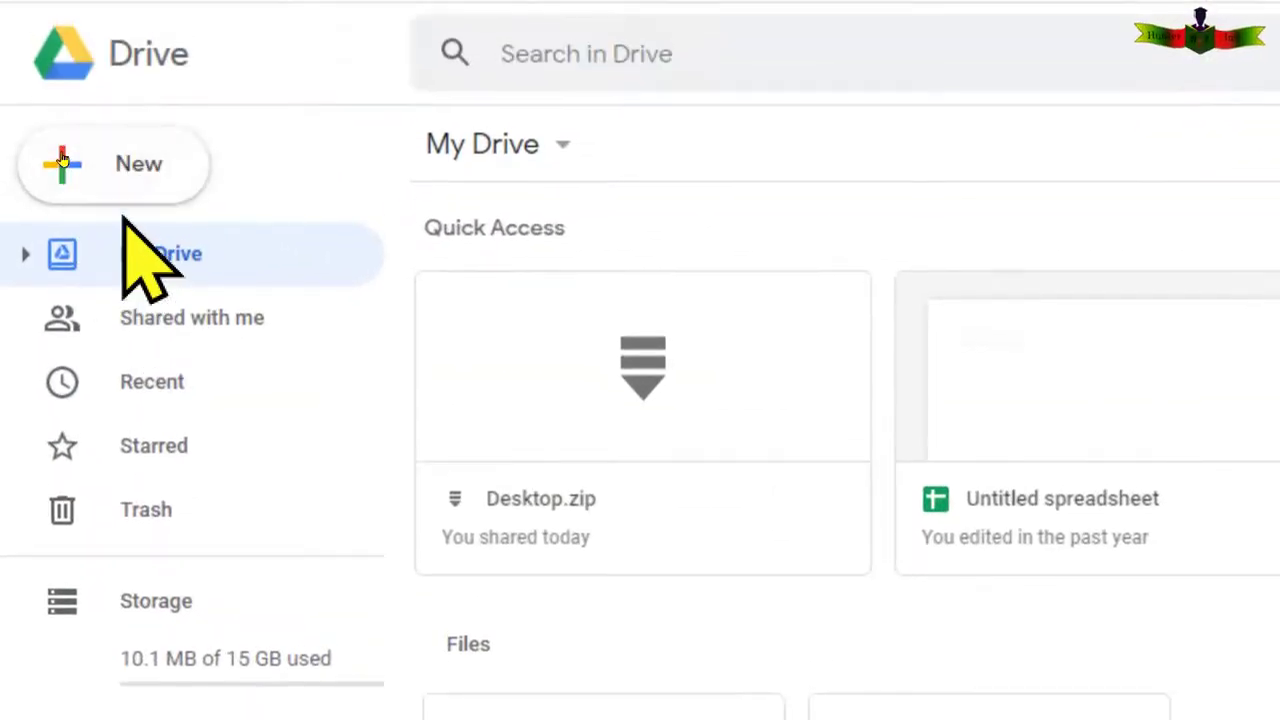
left_click(63, 155)
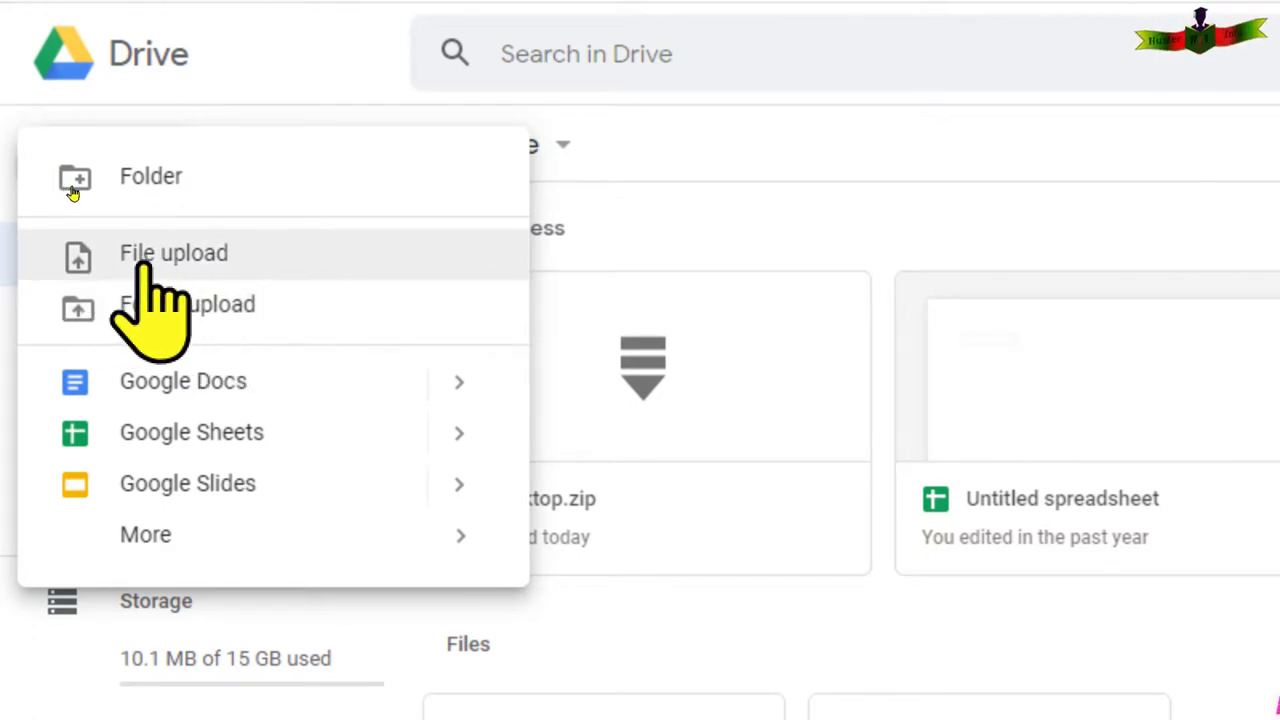
left_click(150, 262)
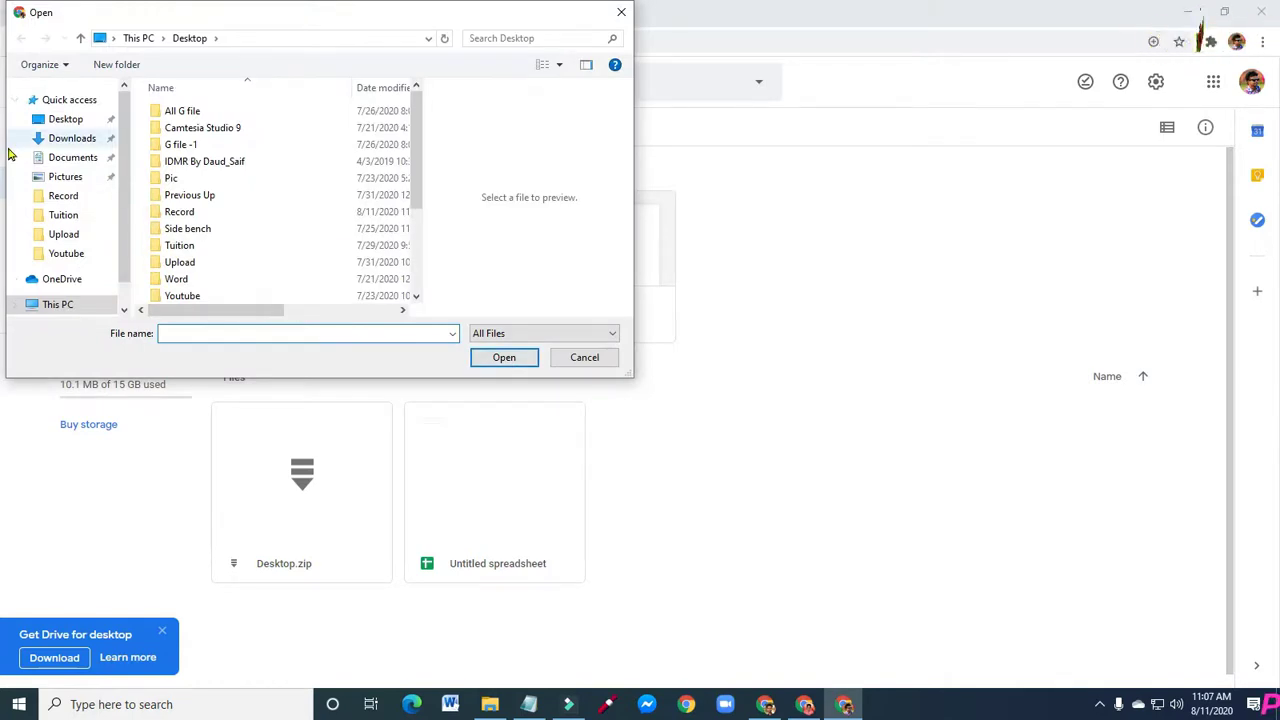
left_click(63, 121)
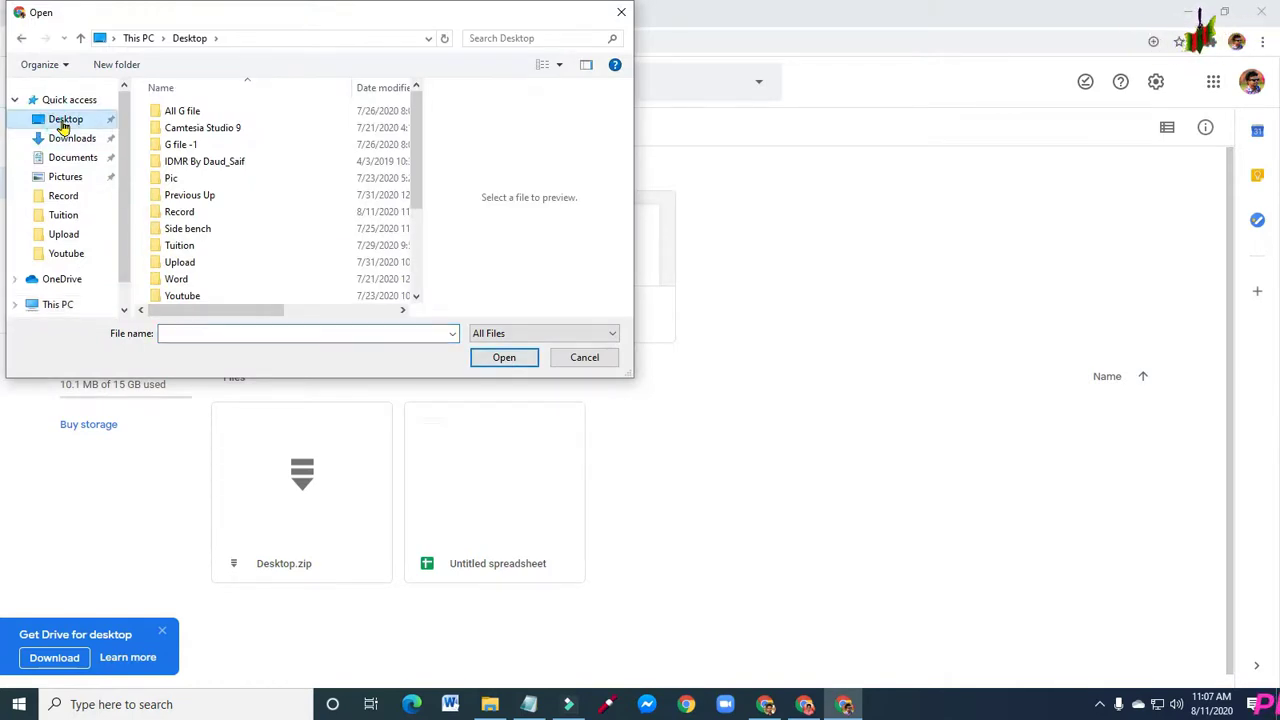
scroll(254, 197, "down", 3)
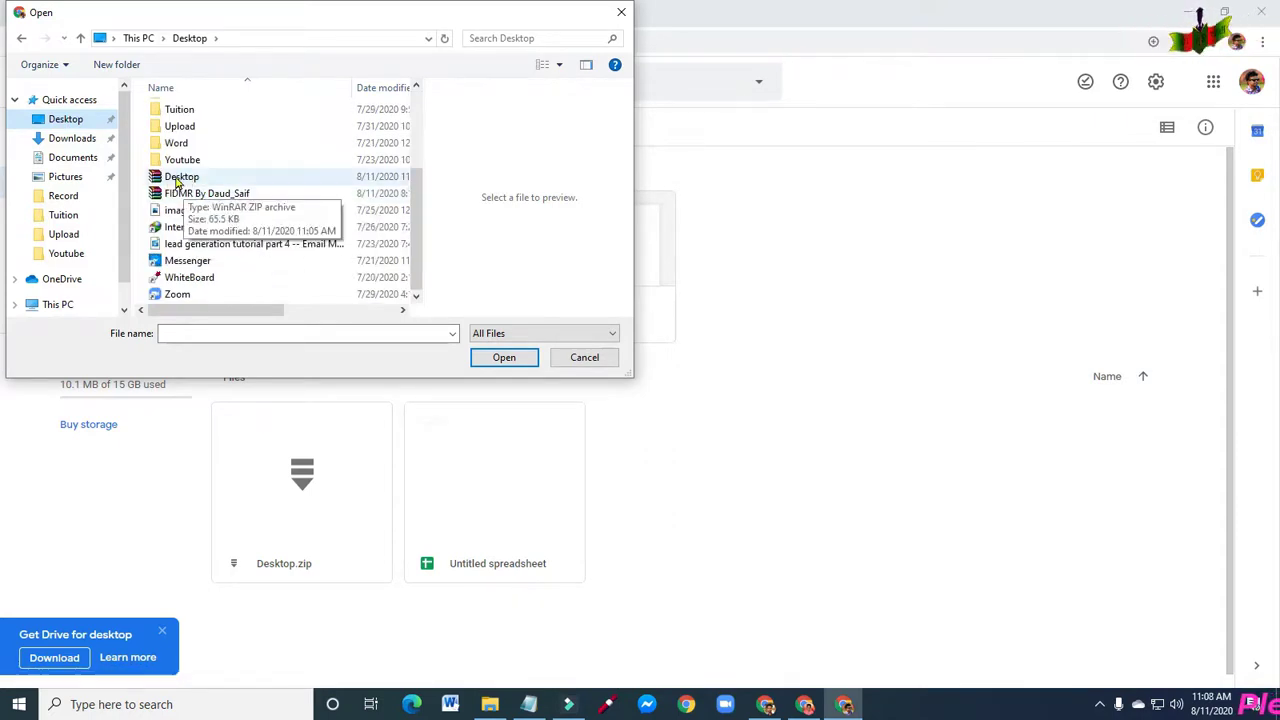
left_click(200, 178)
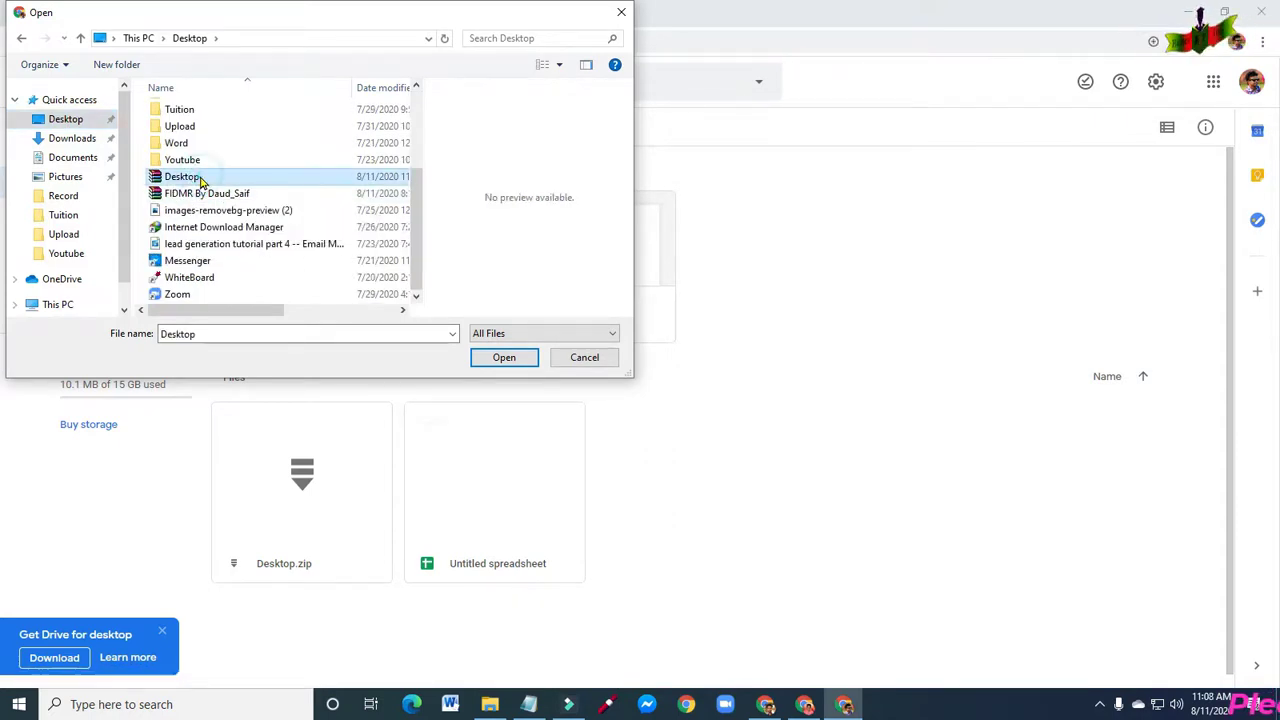
left_click(484, 358)
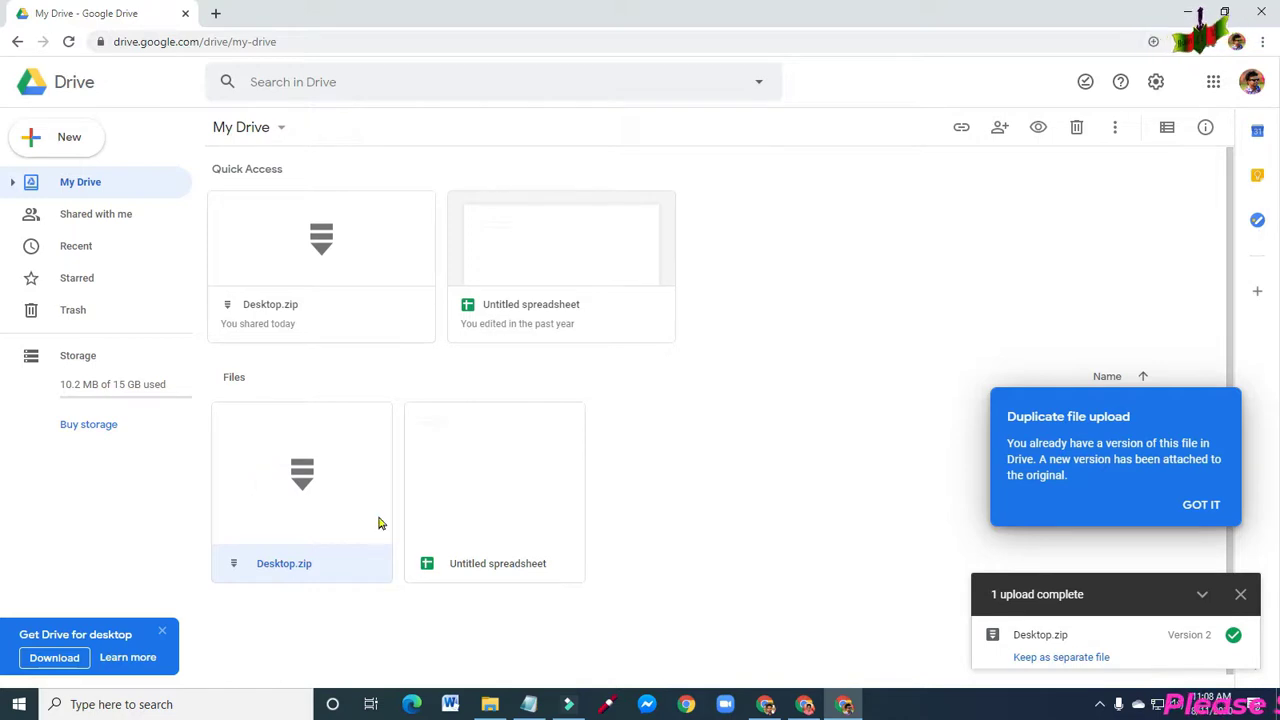
left_click(1200, 510)
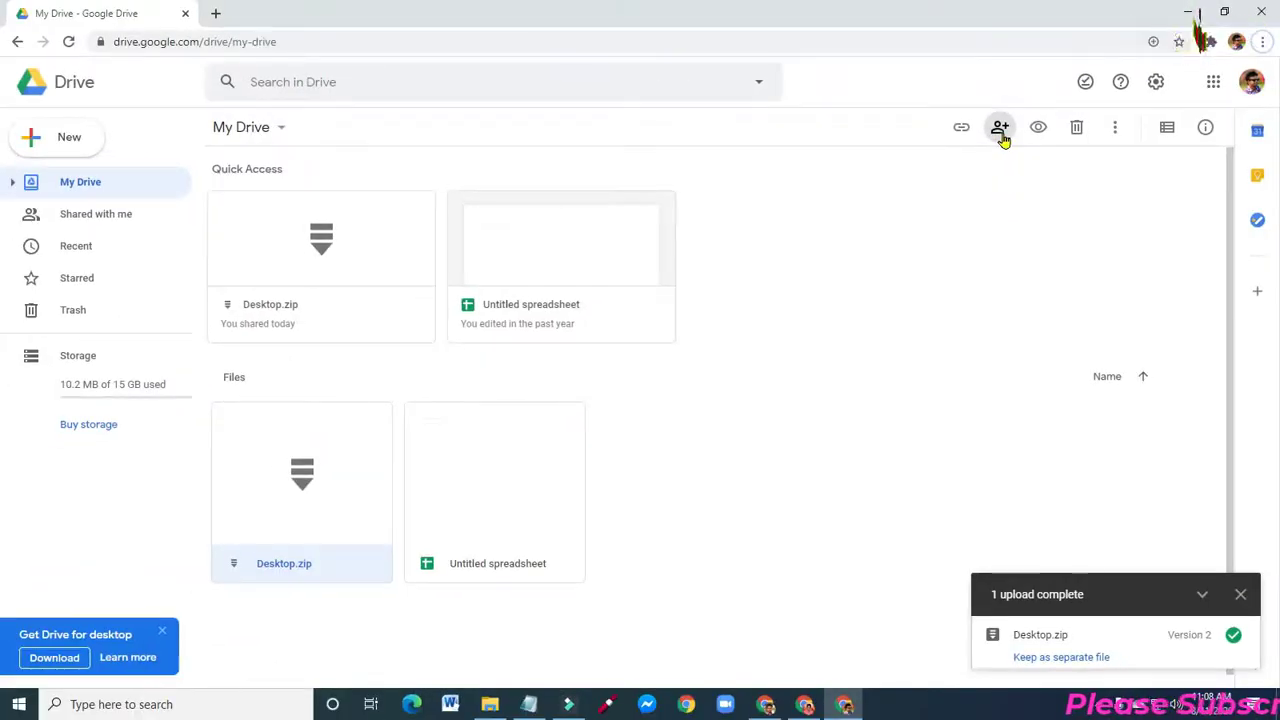
Step: Open the sharing settings of the uploaded Desktop.zip and expand its link access options
left_click(1001, 130)
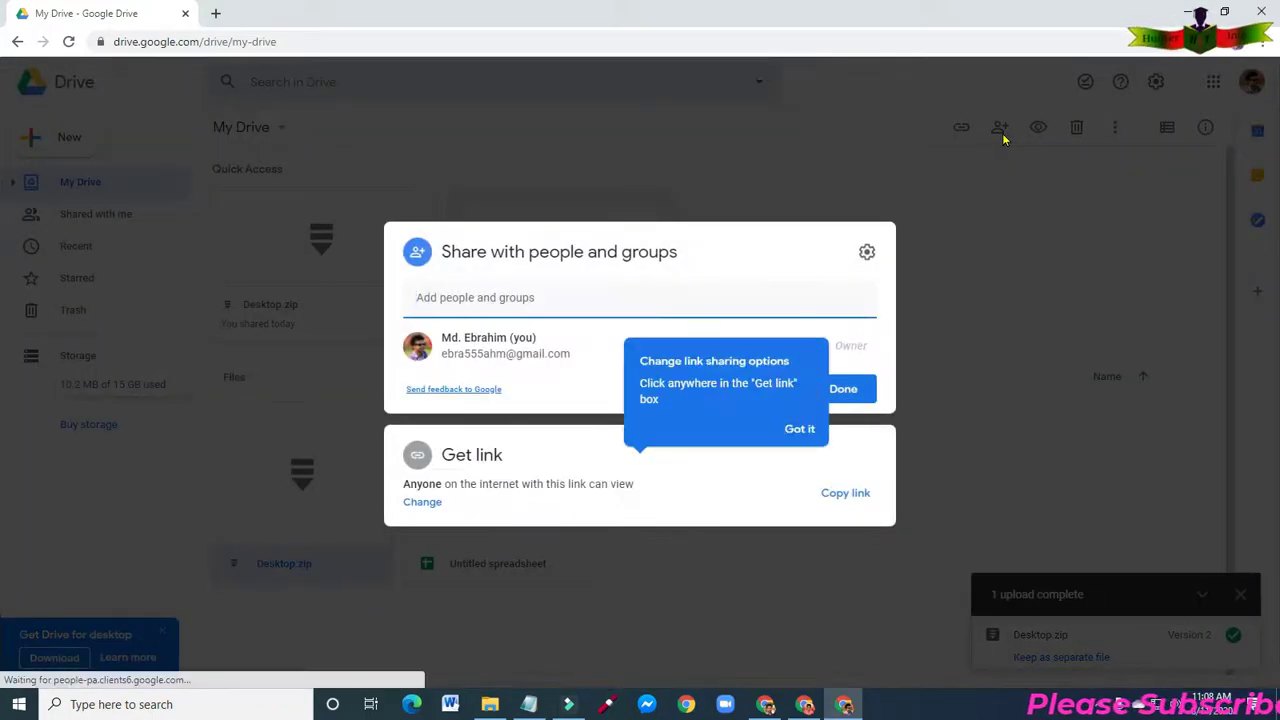
left_click(800, 430)
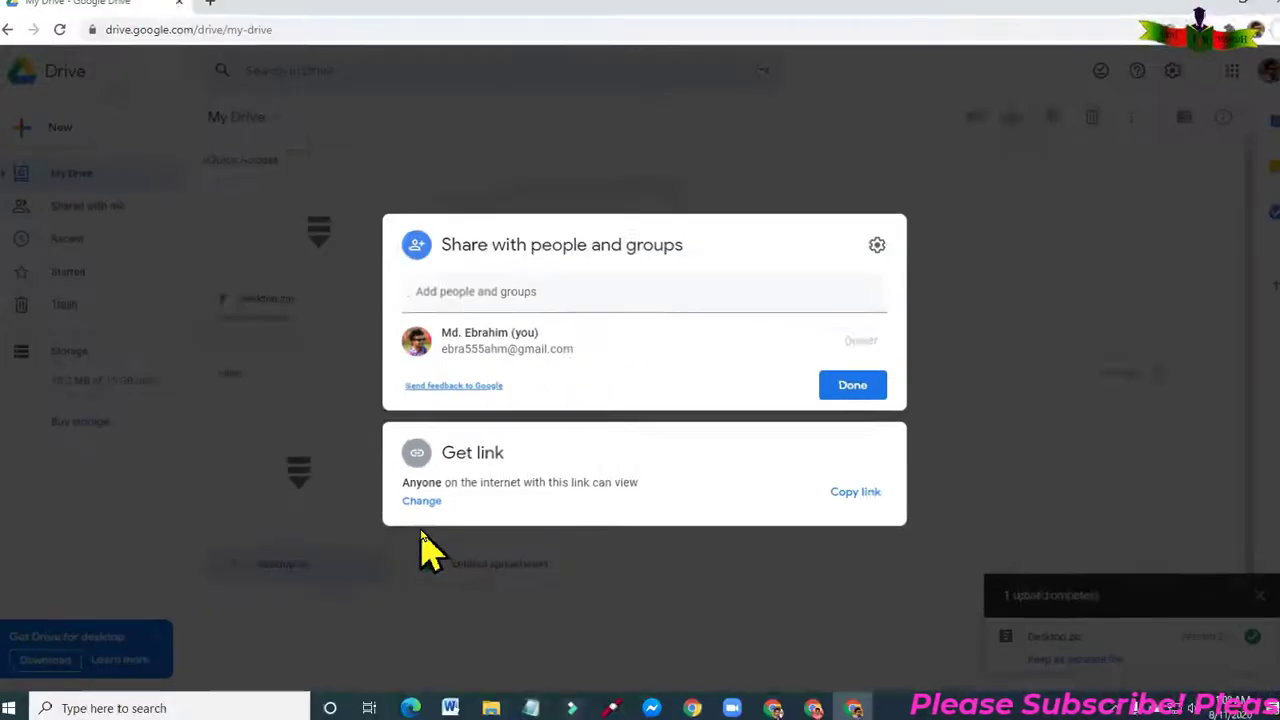
left_click(422, 503)
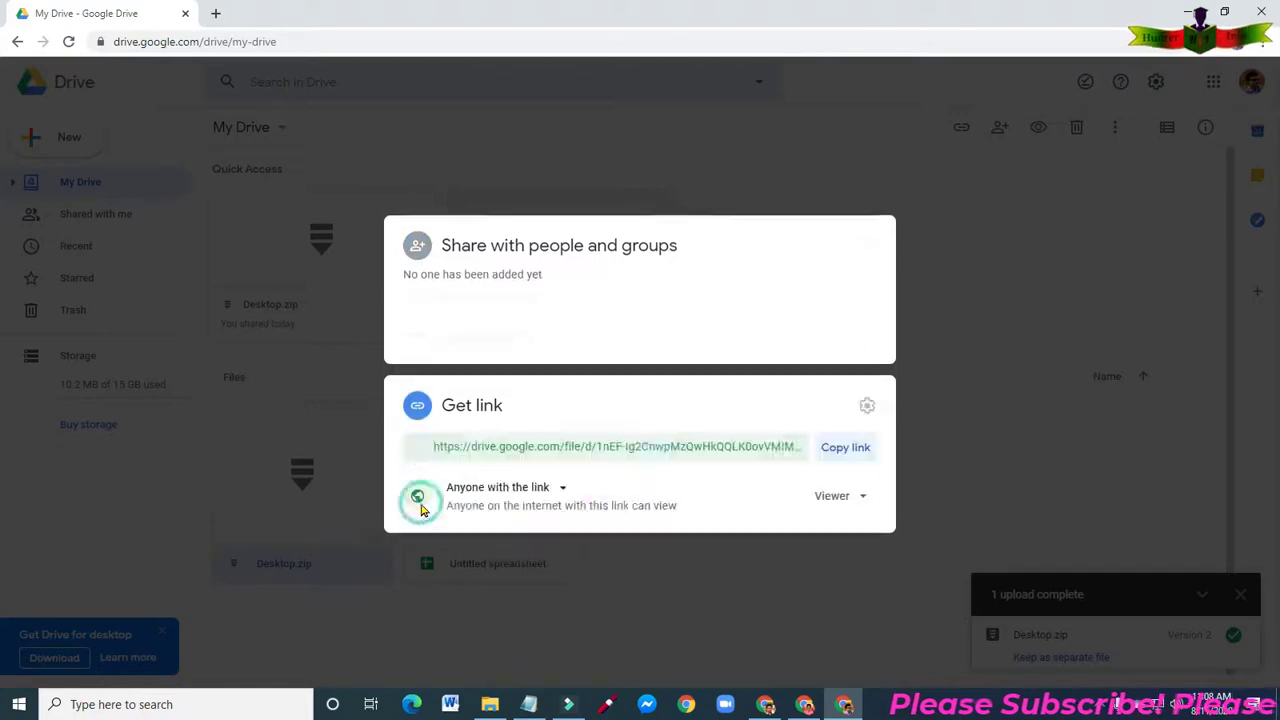
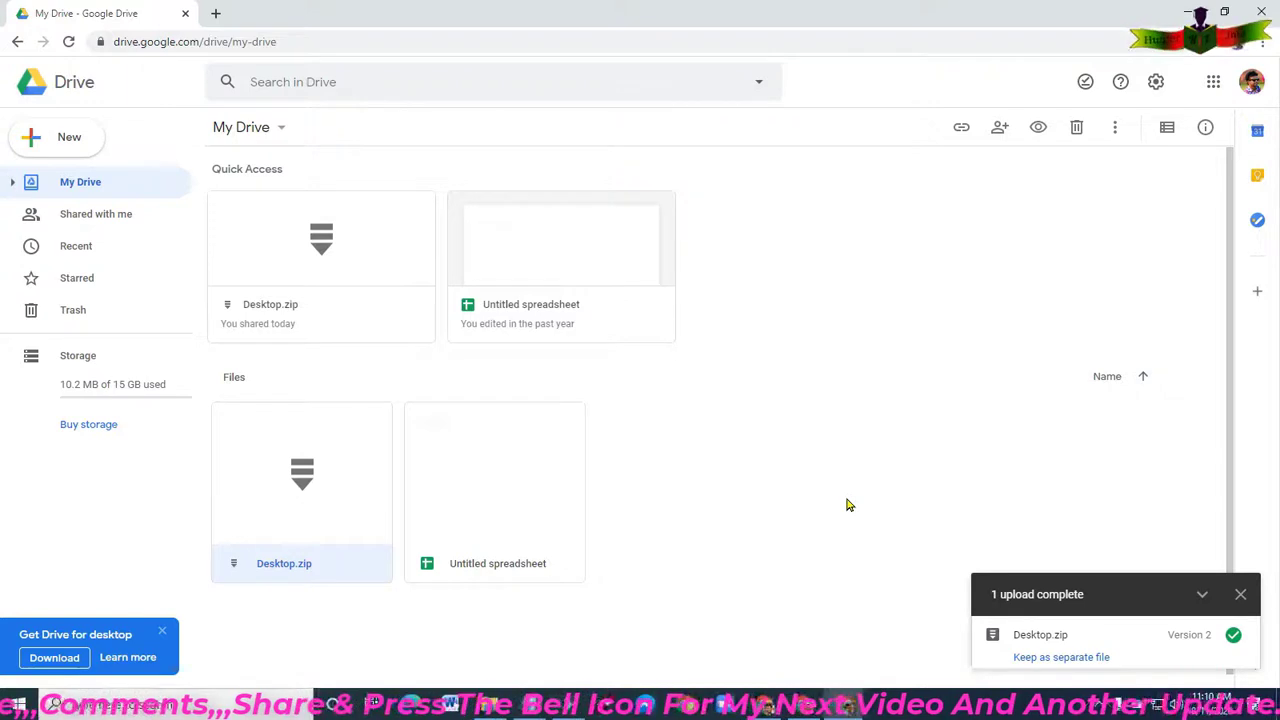
left_click(808, 709)
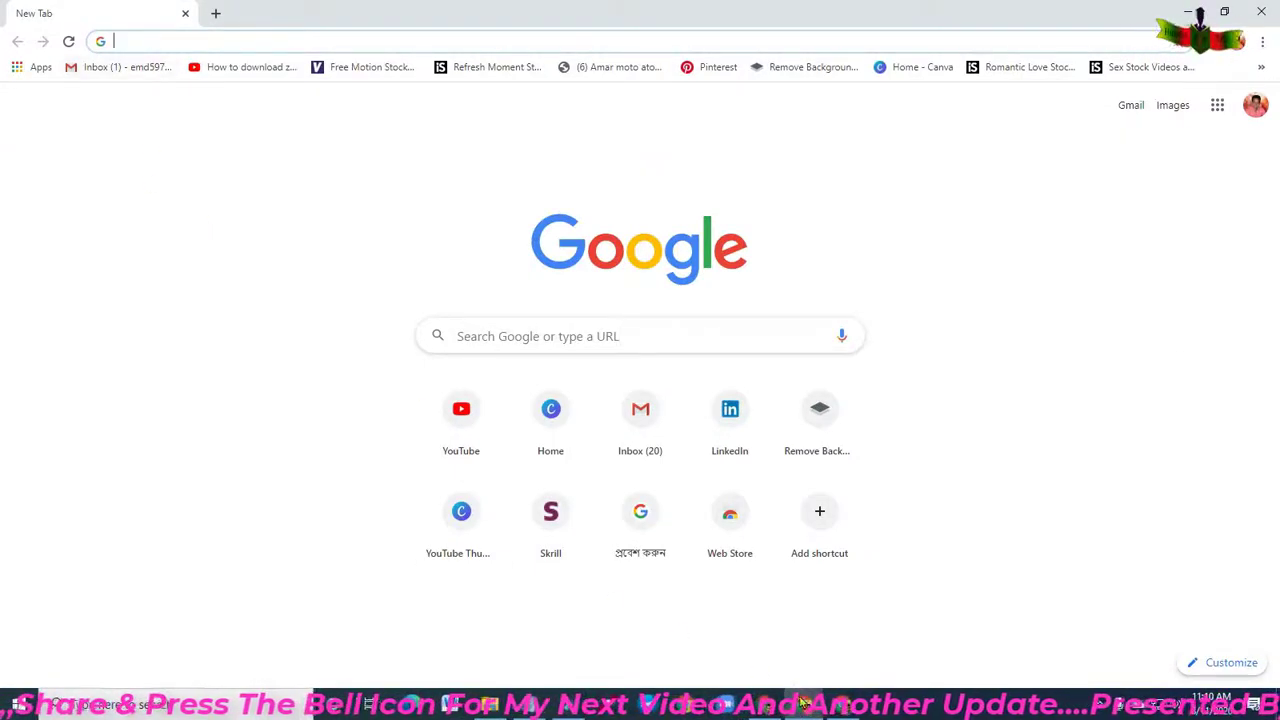
mouse_move(840, 712)
left_click(843, 625)
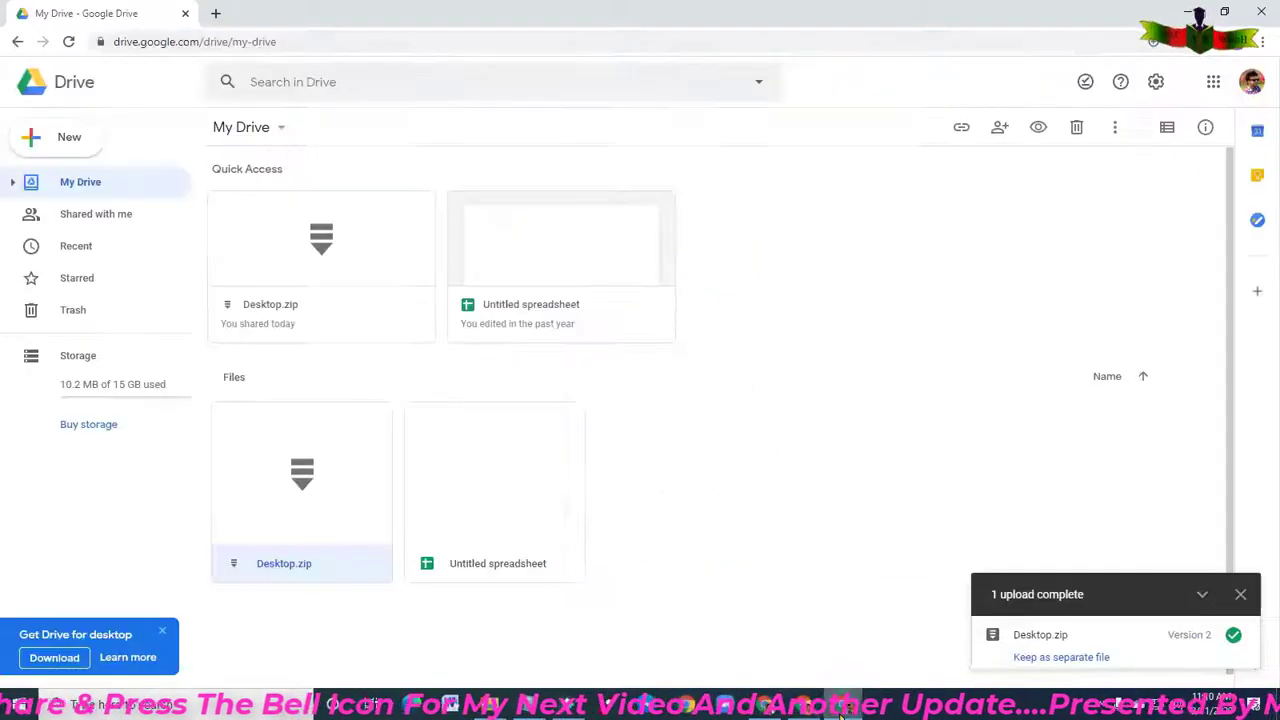
Step: Copy the sharing link of Desktop.zip from its share settings
left_click(1000, 129)
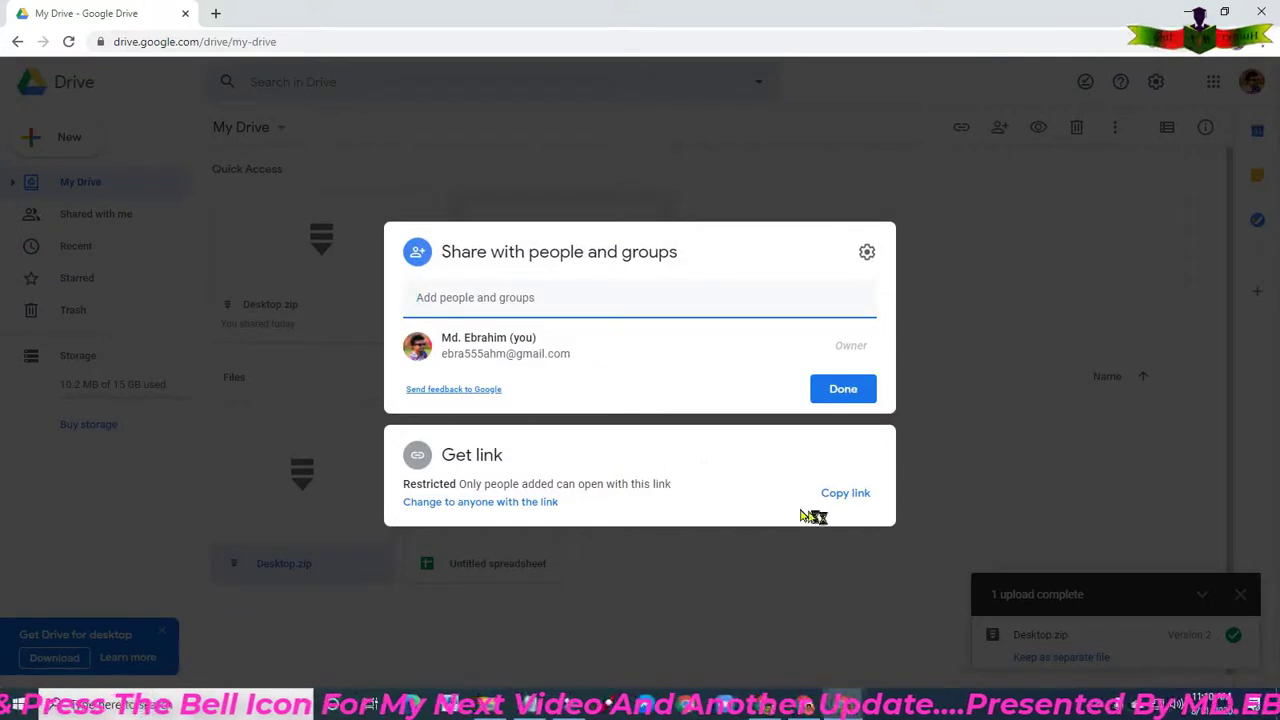
left_click(853, 498)
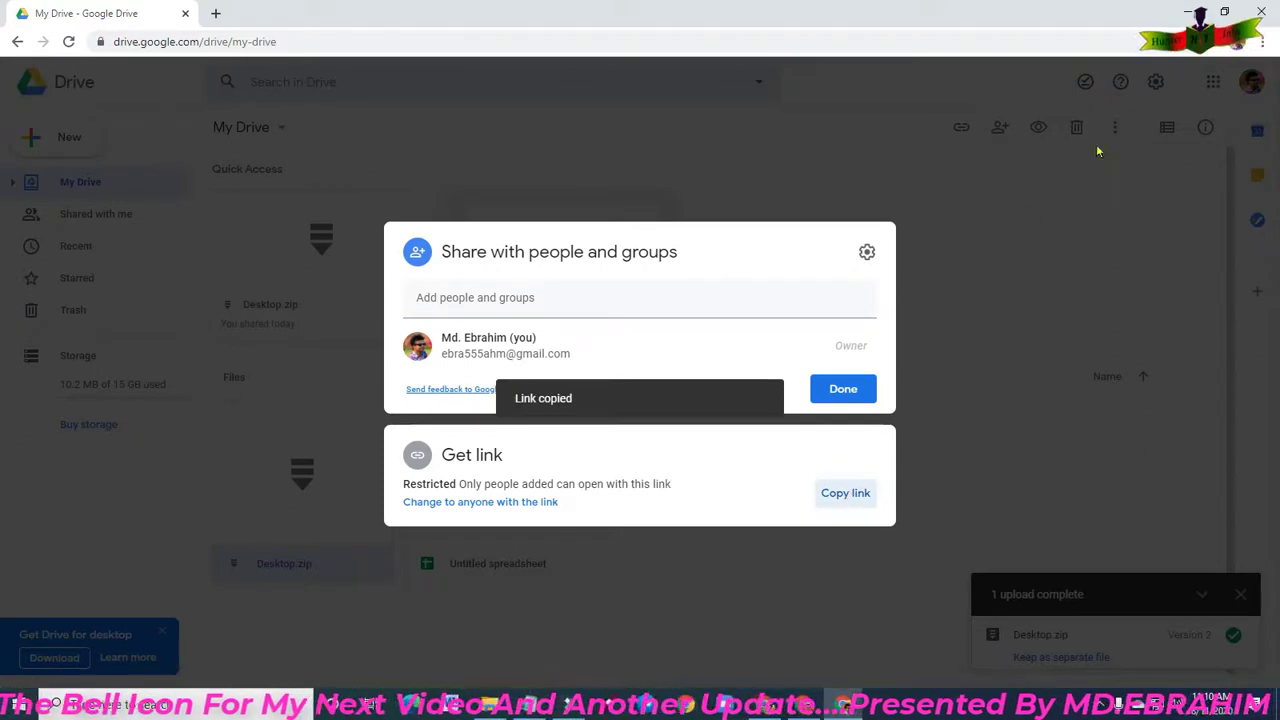
Step: Switch to the recipient's Chrome window, load the copied Desktop.zip sharing link and request access to the file
left_click(1185, 13)
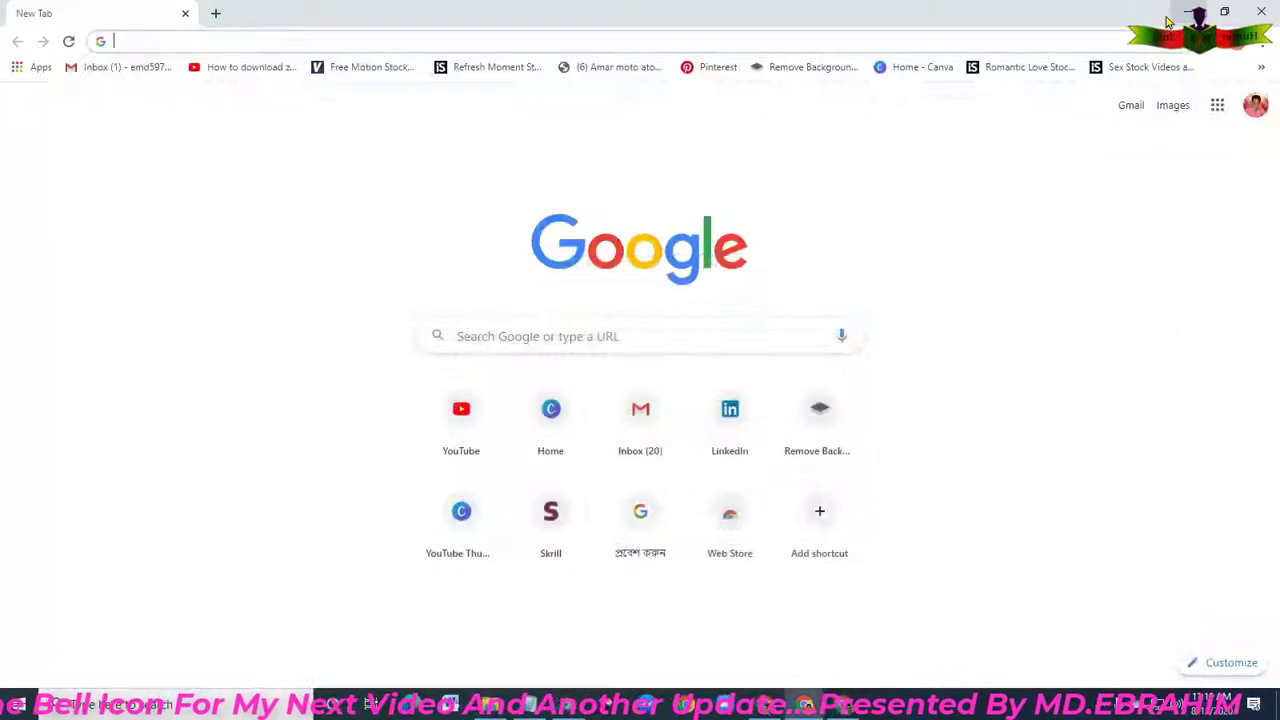
right_click(160, 39)
left_click(199, 146)
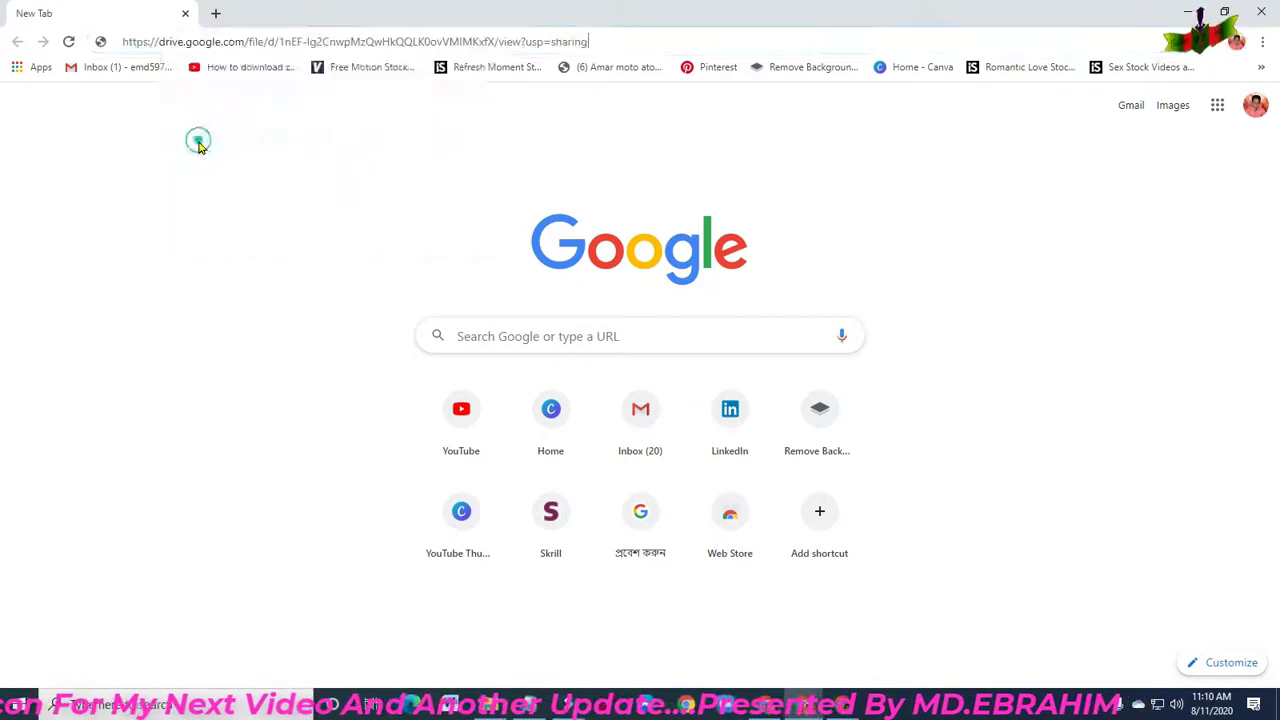
key("Return")
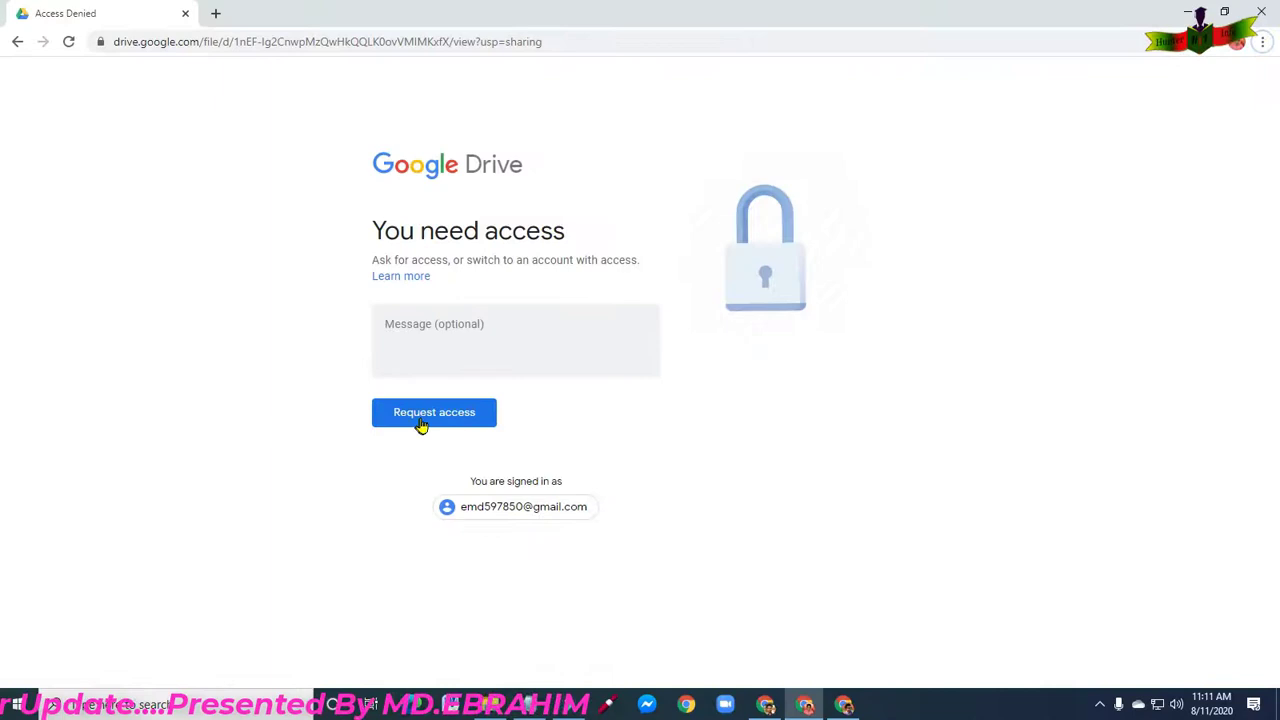
left_click(421, 424)
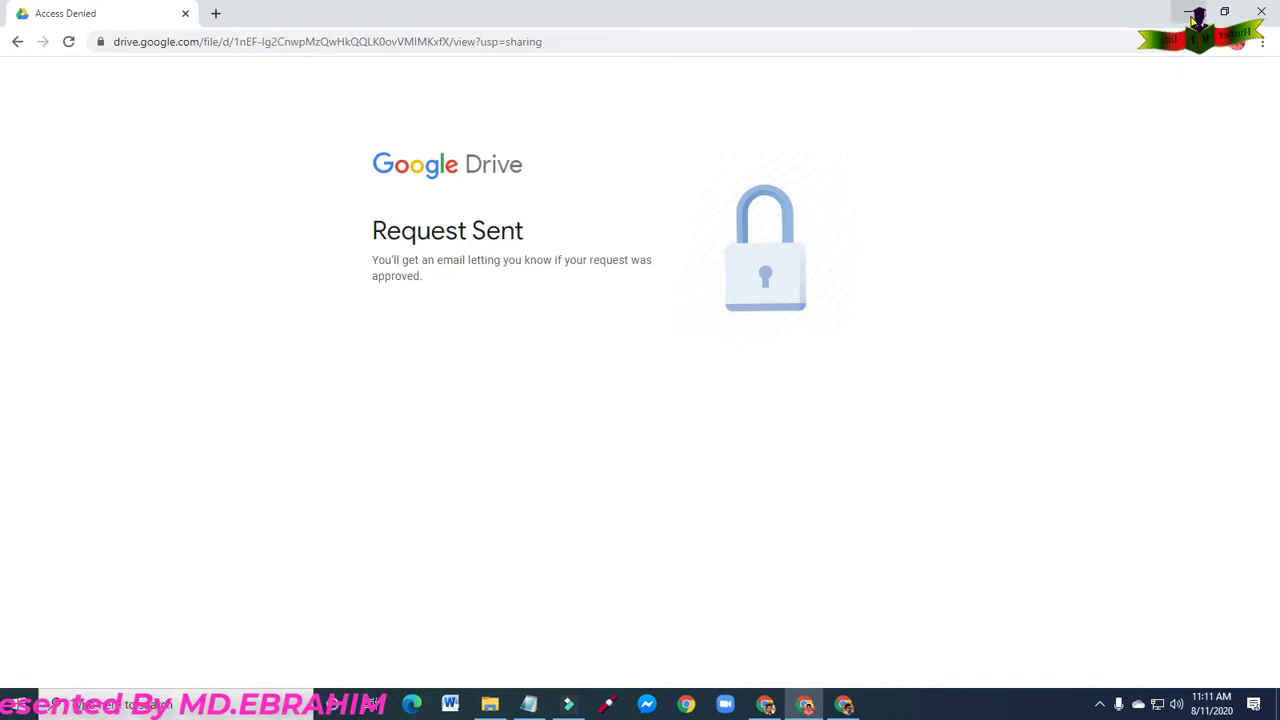
Step: Switch back to the file owner's Chrome window and open the owner's Gmail inbox in a new tab
left_click(846, 704)
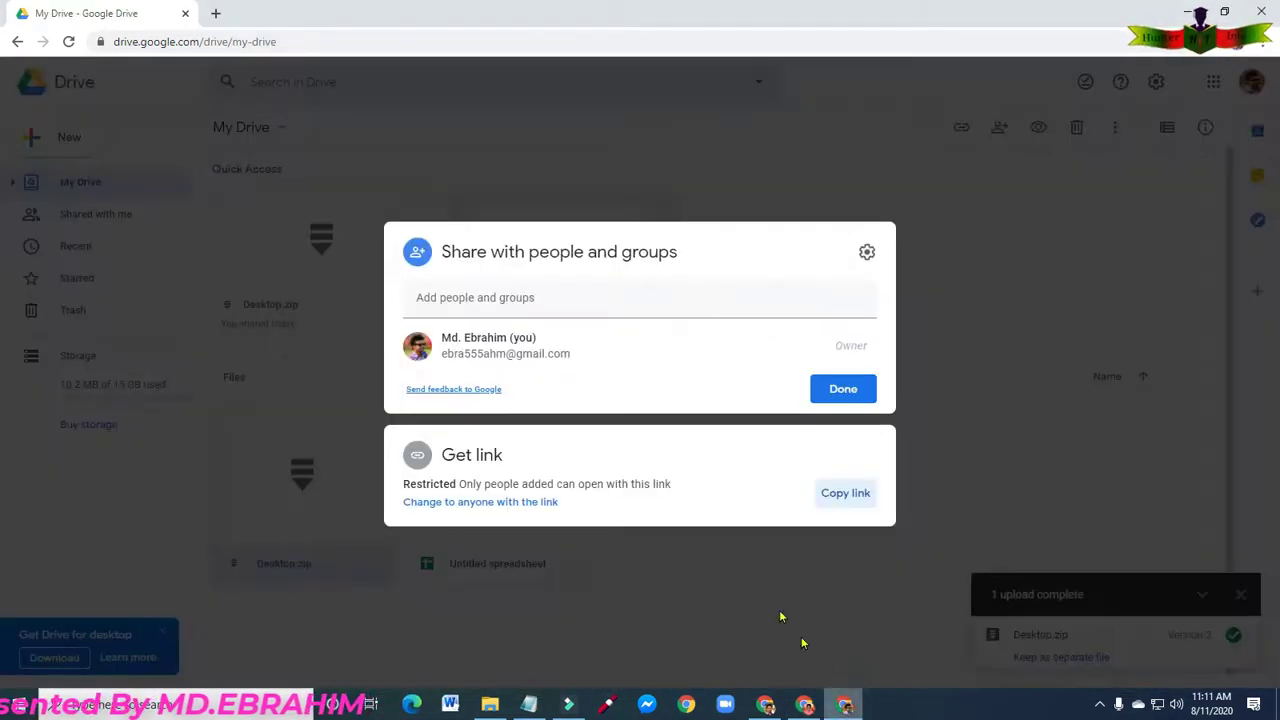
left_click(215, 13)
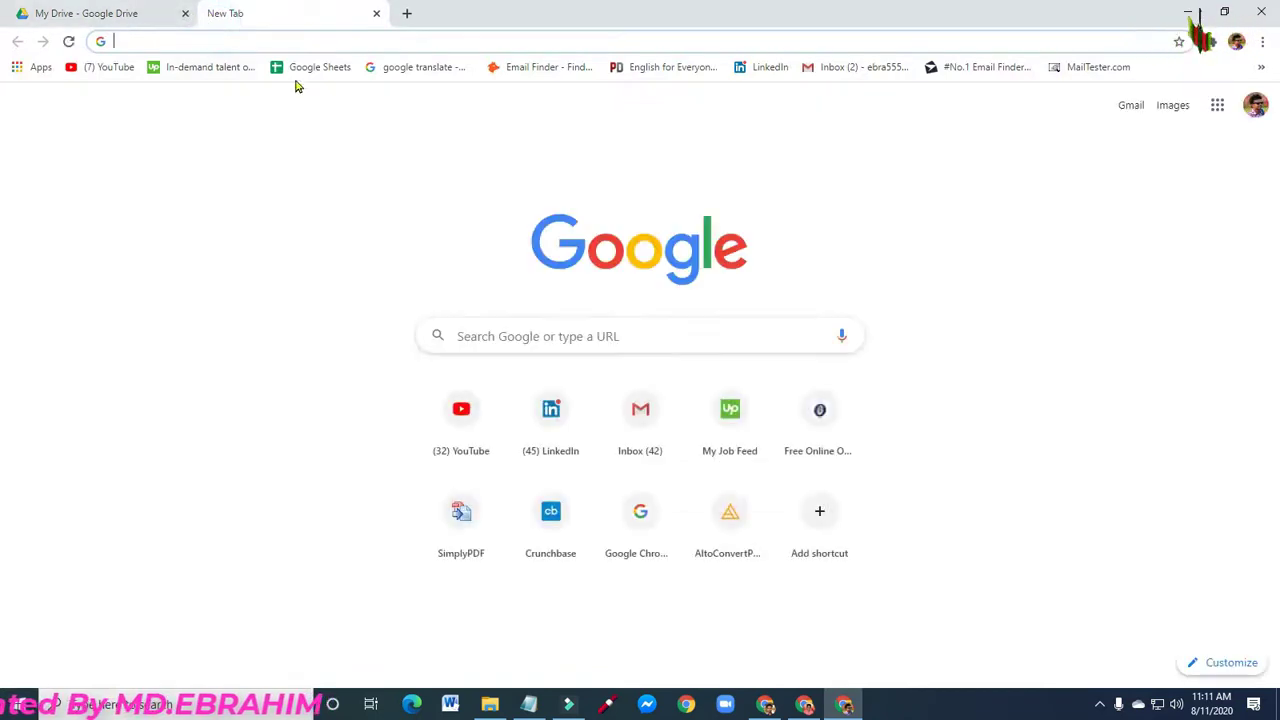
left_click(838, 67)
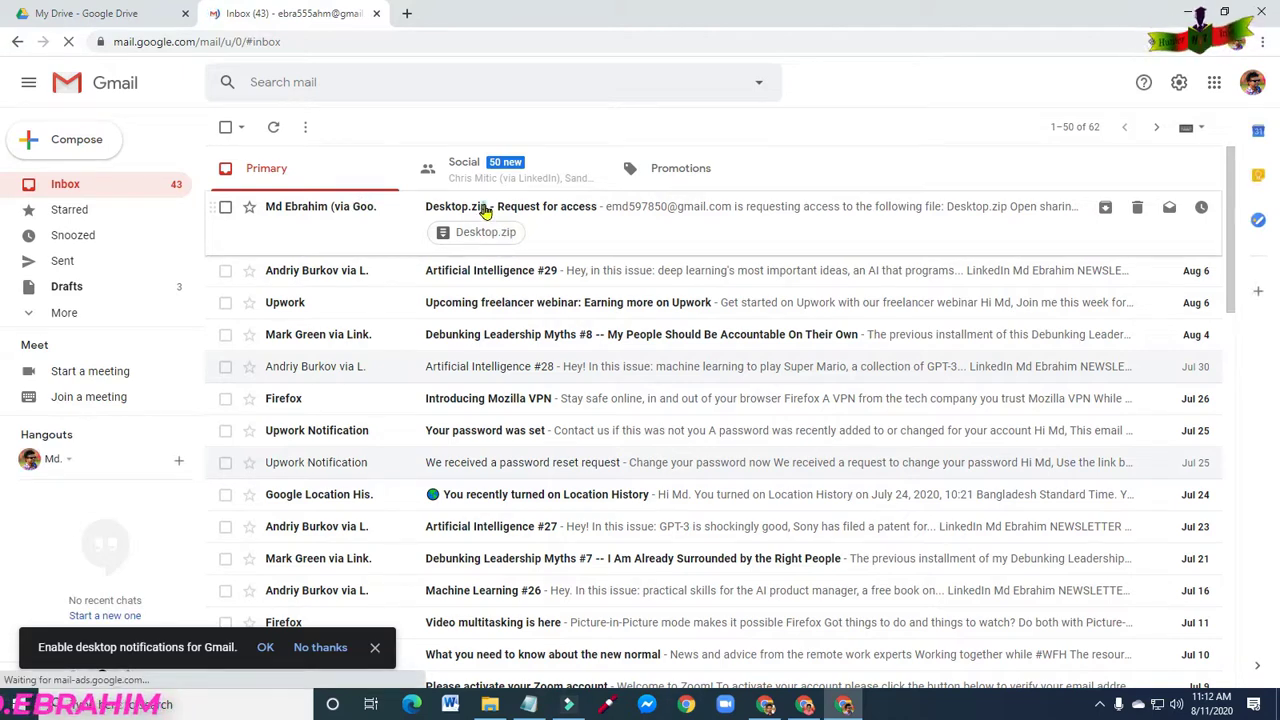
Step: Open the Desktop.zip access request e-mail and grant the requester Editor access through its sharing settings, with notification
left_click(484, 210)
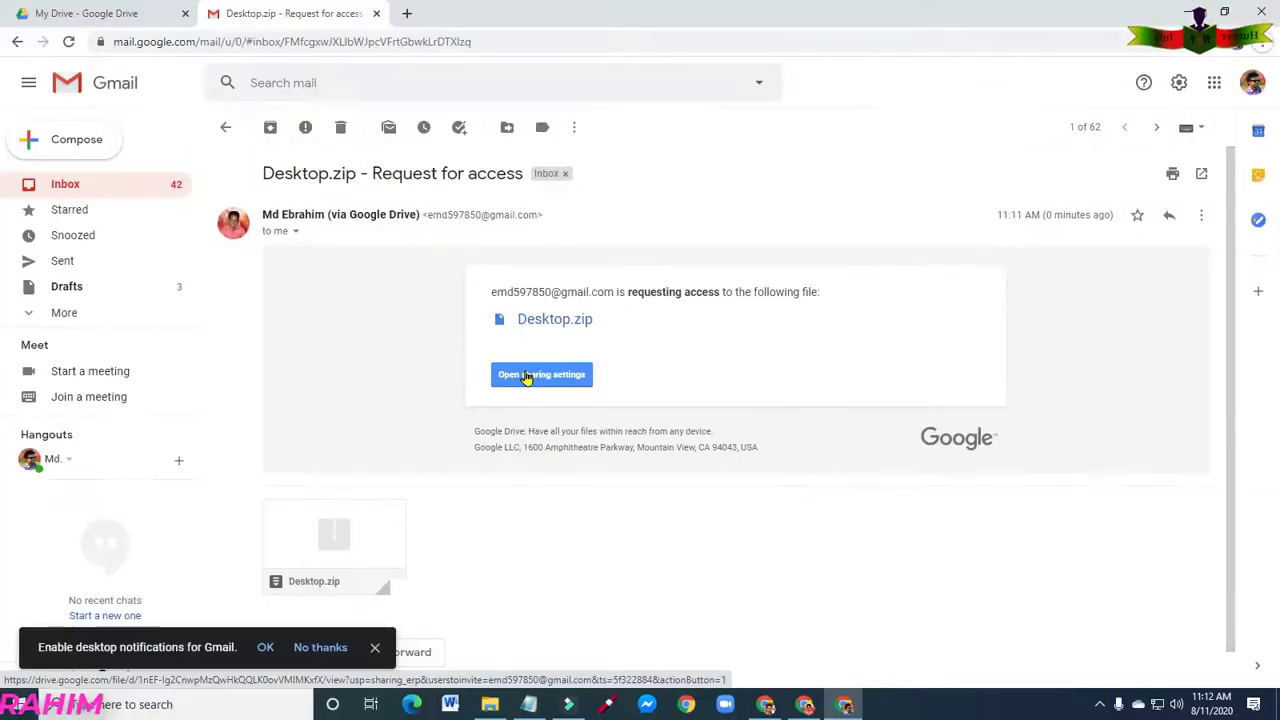
left_click(526, 375)
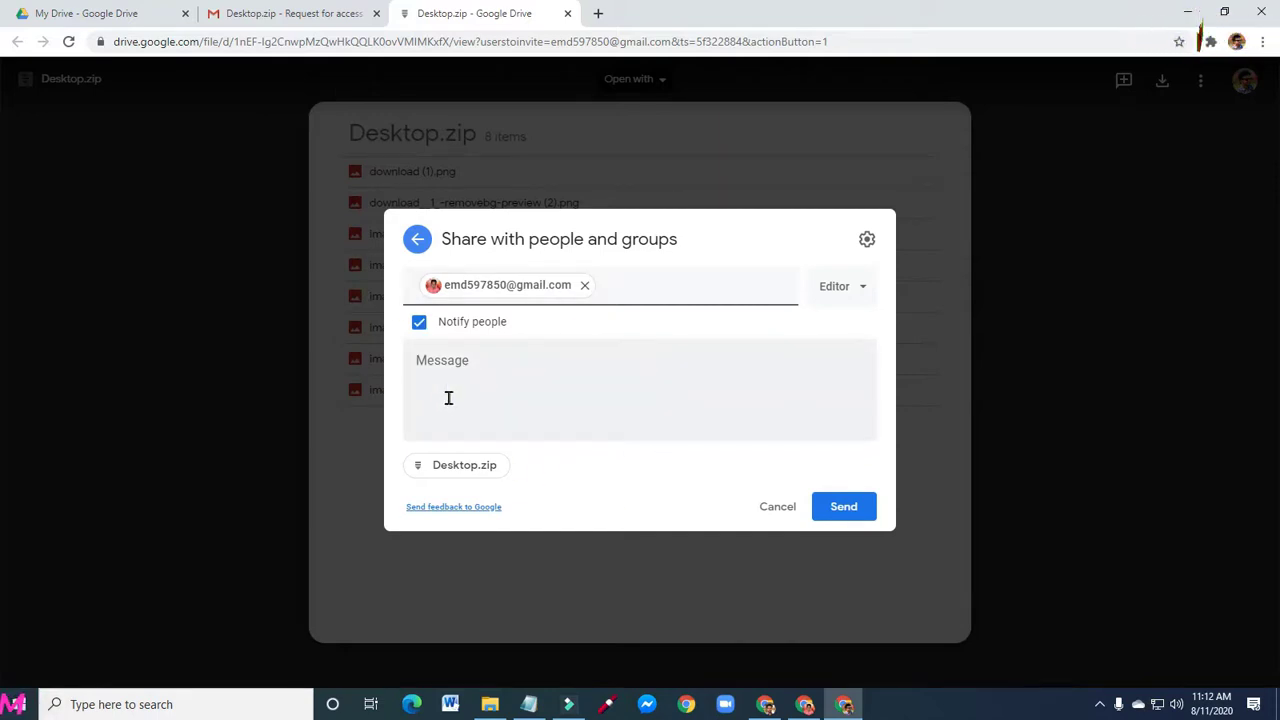
left_click(845, 510)
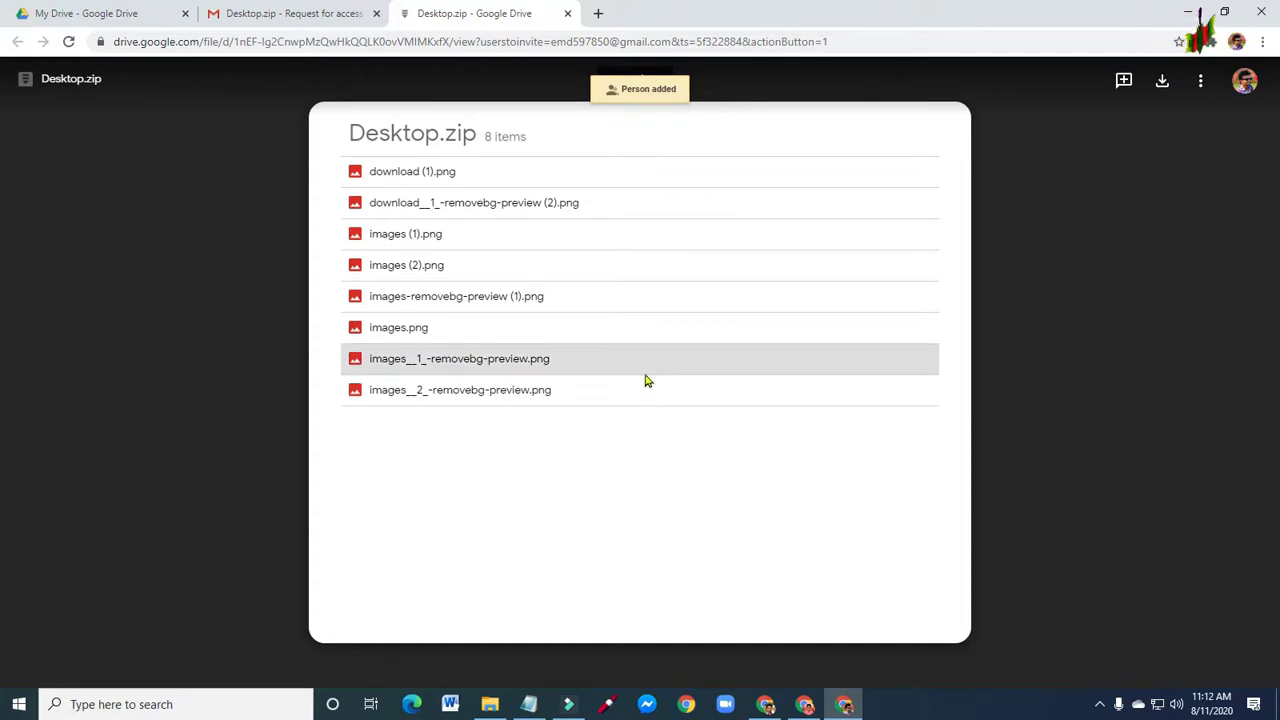
Step: Switch to the recipient's Chrome window and open the shared Desktop.zip from the sharing e-mail in the recipient's Gmail
left_click(808, 706)
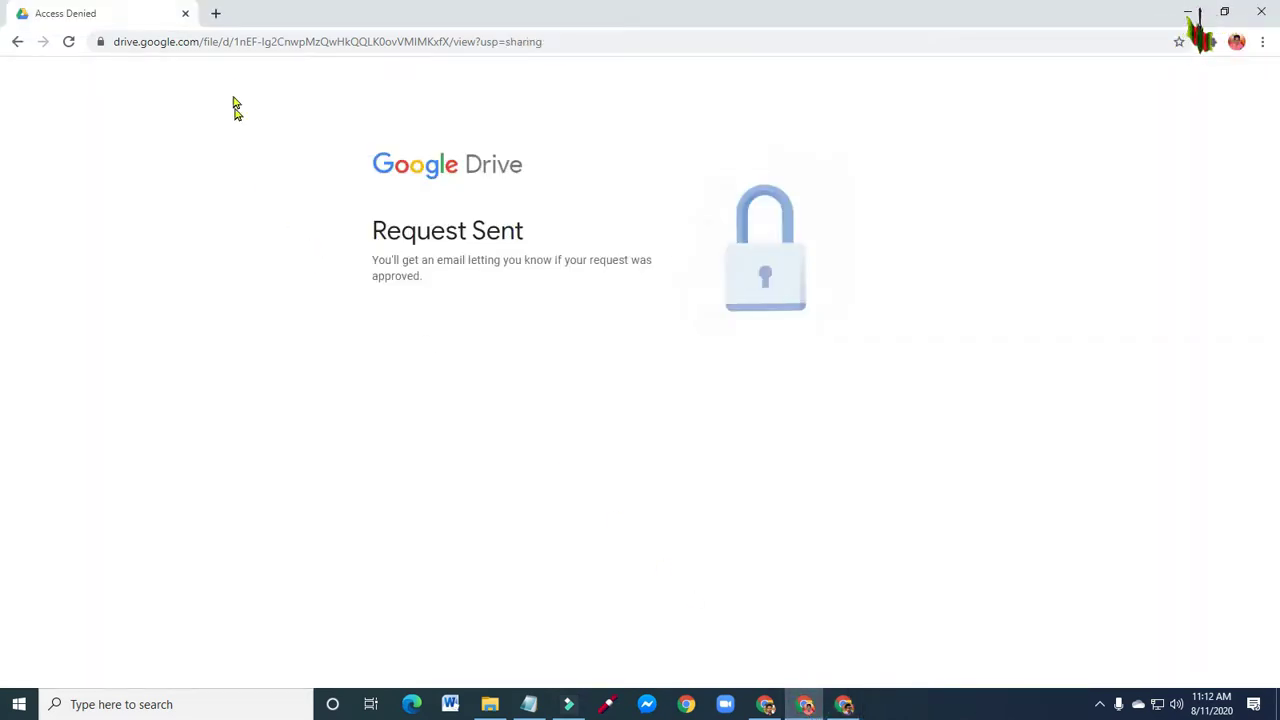
left_click(215, 14)
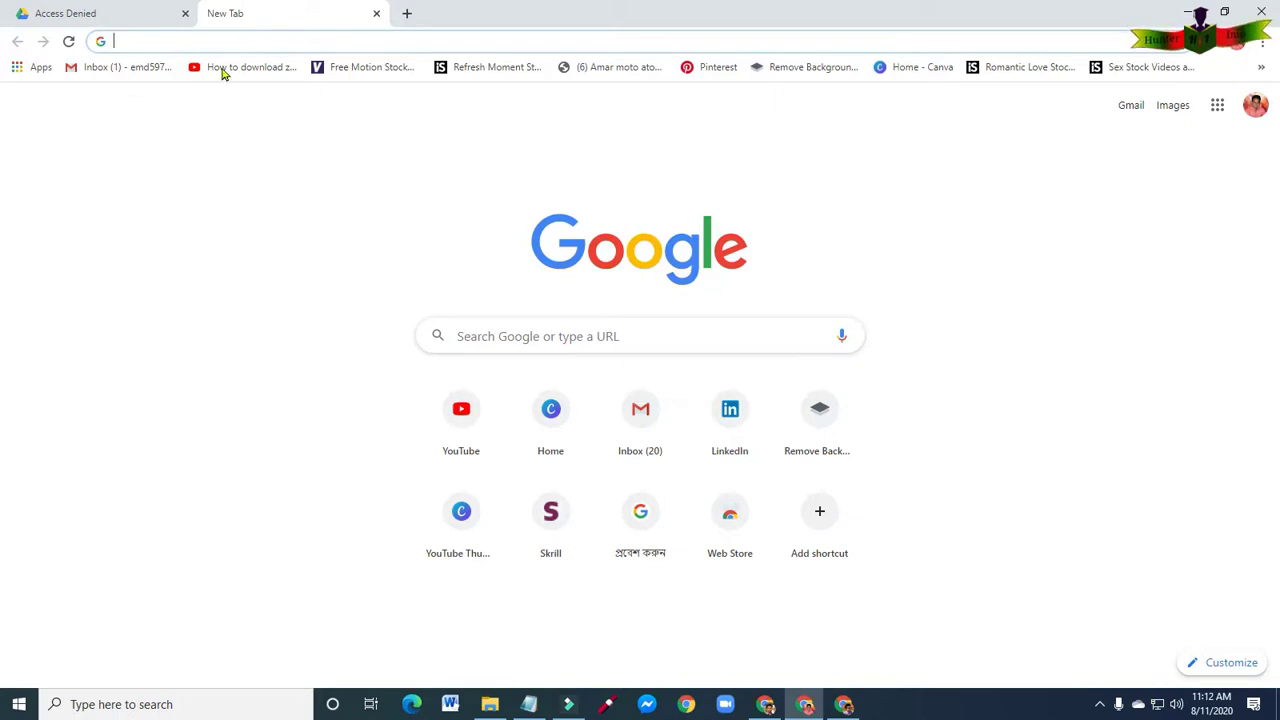
left_click(112, 67)
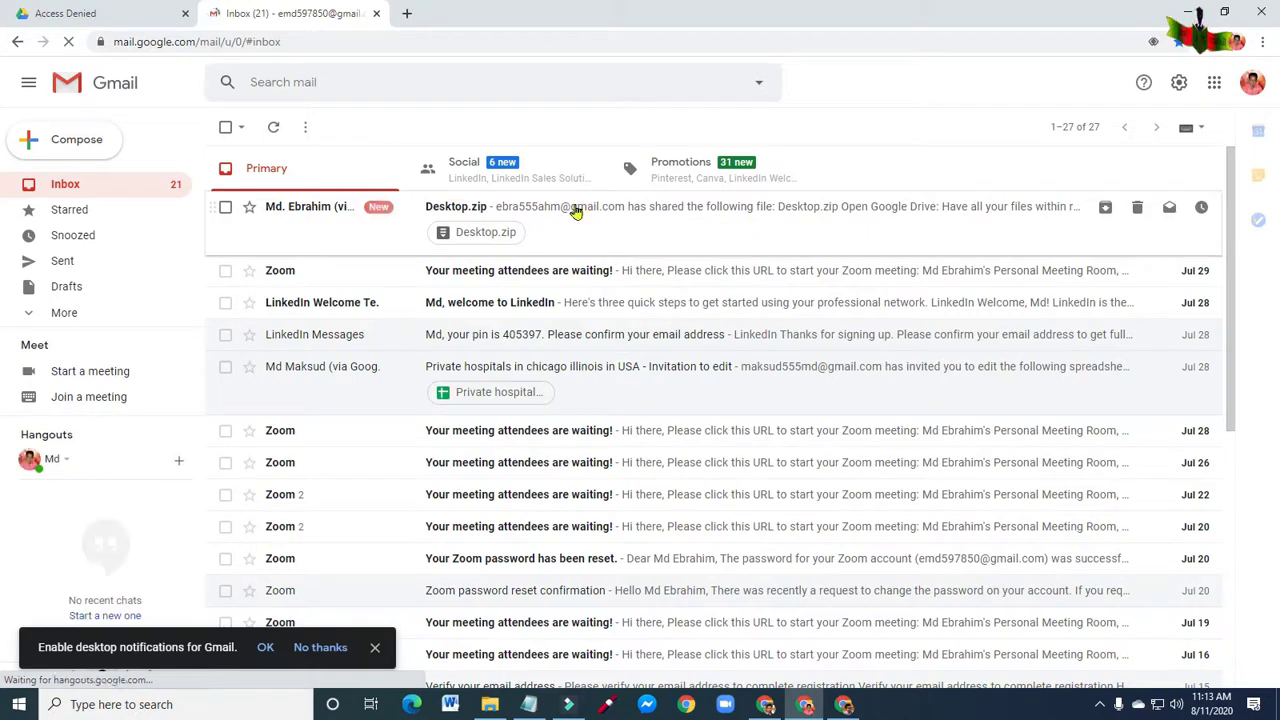
left_click(452, 210)
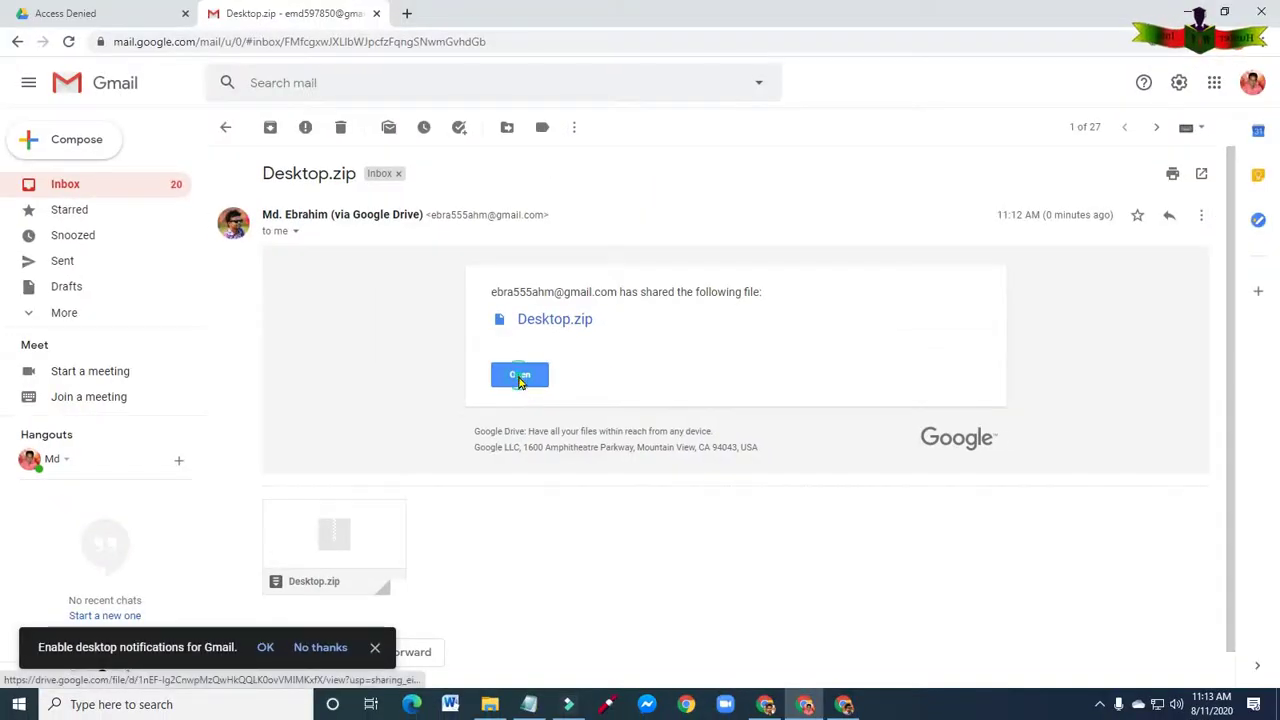
left_click(520, 376)
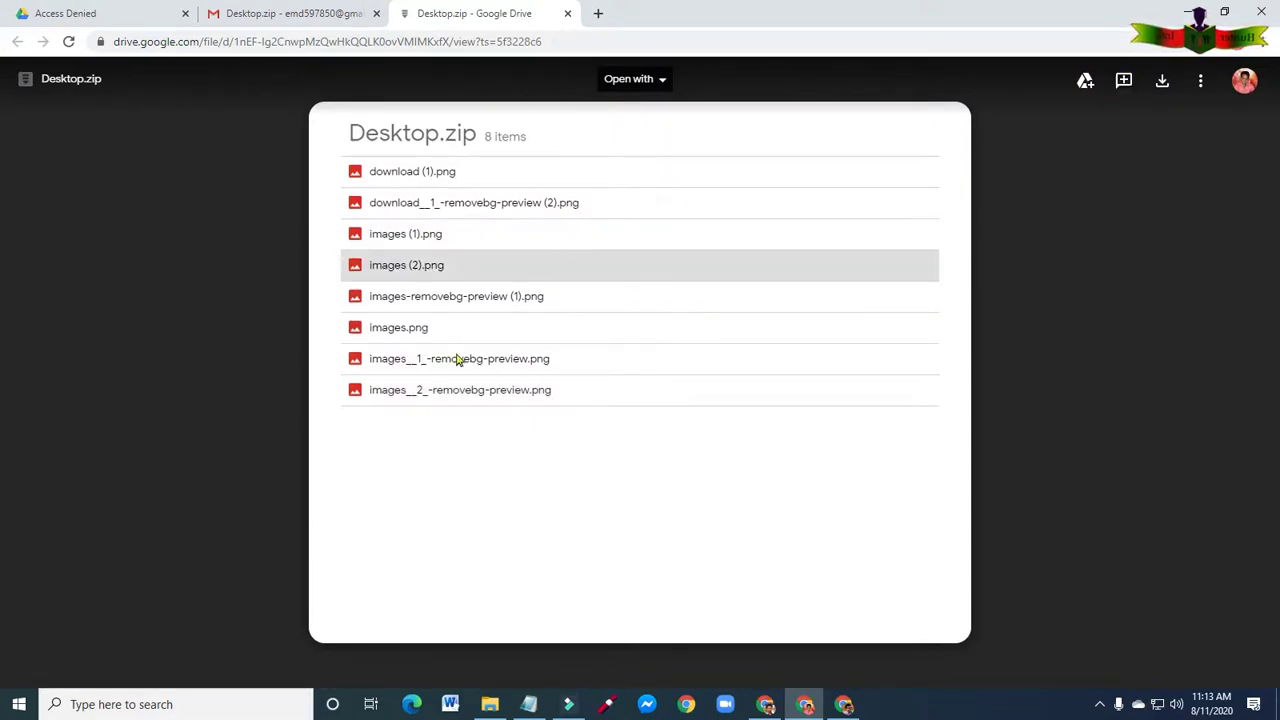
Step: Download the shared Desktop.zip, dismiss the Internet Download Manager warning and open the downloaded archive in WinRAR
left_click(1161, 86)
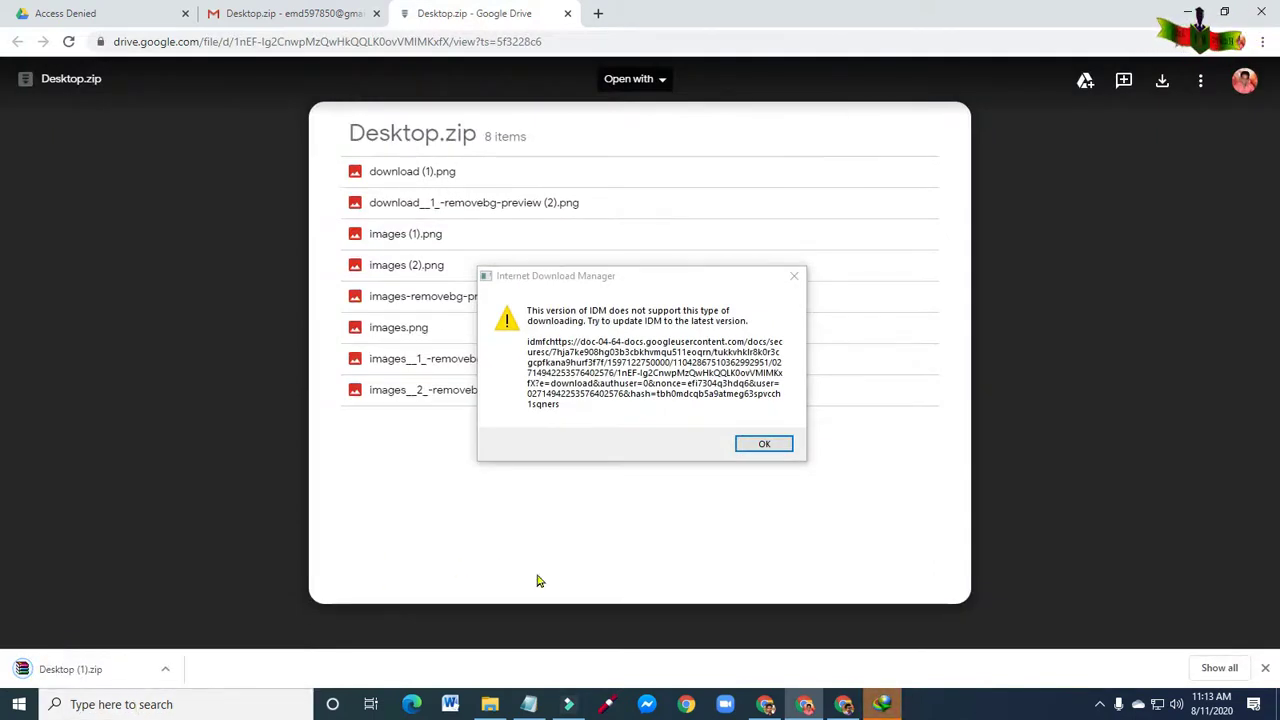
left_click(794, 276)
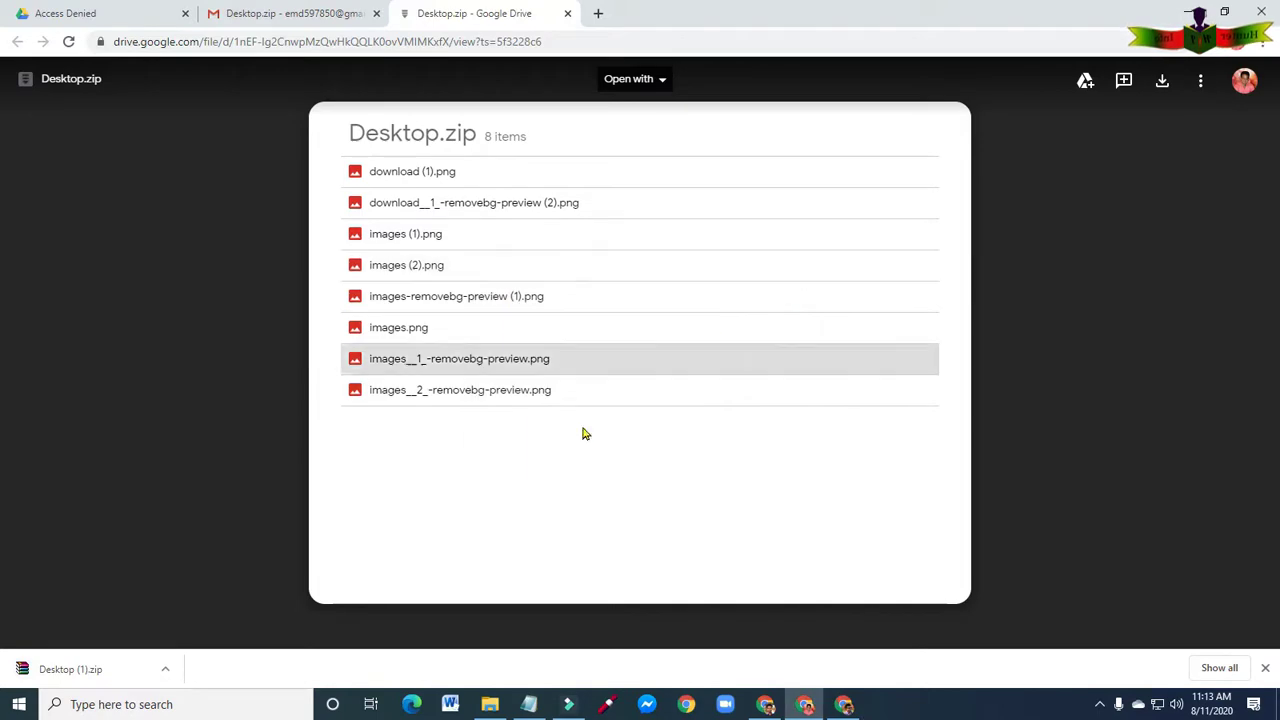
left_click(42, 672)
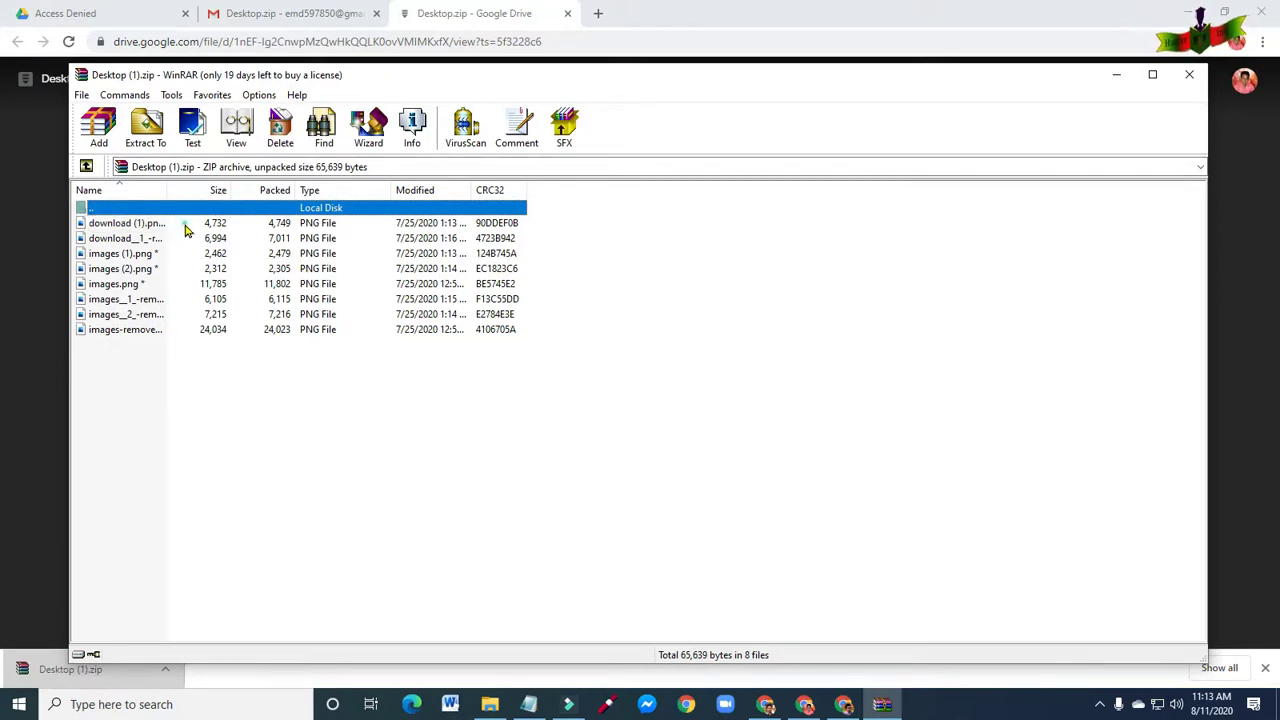
Step: Open download (1).png from the archive, entering the archive password to unlock it
double_click(185, 226)
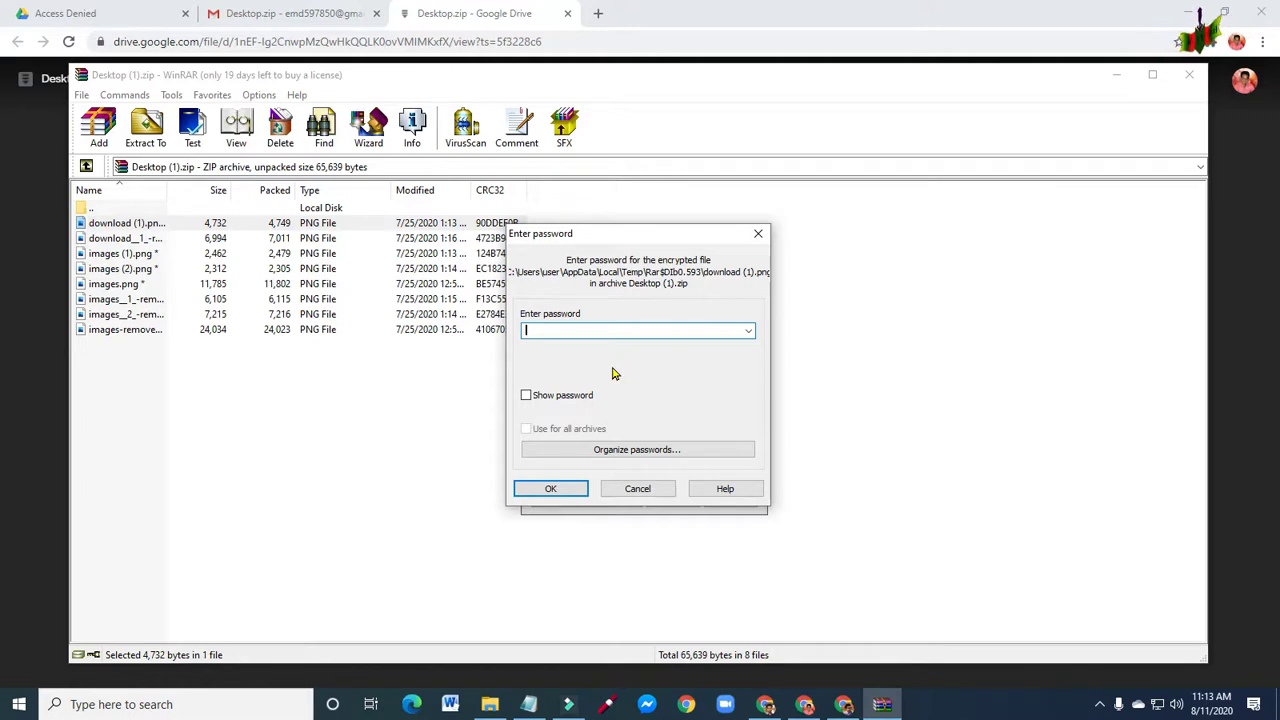
type("*****")
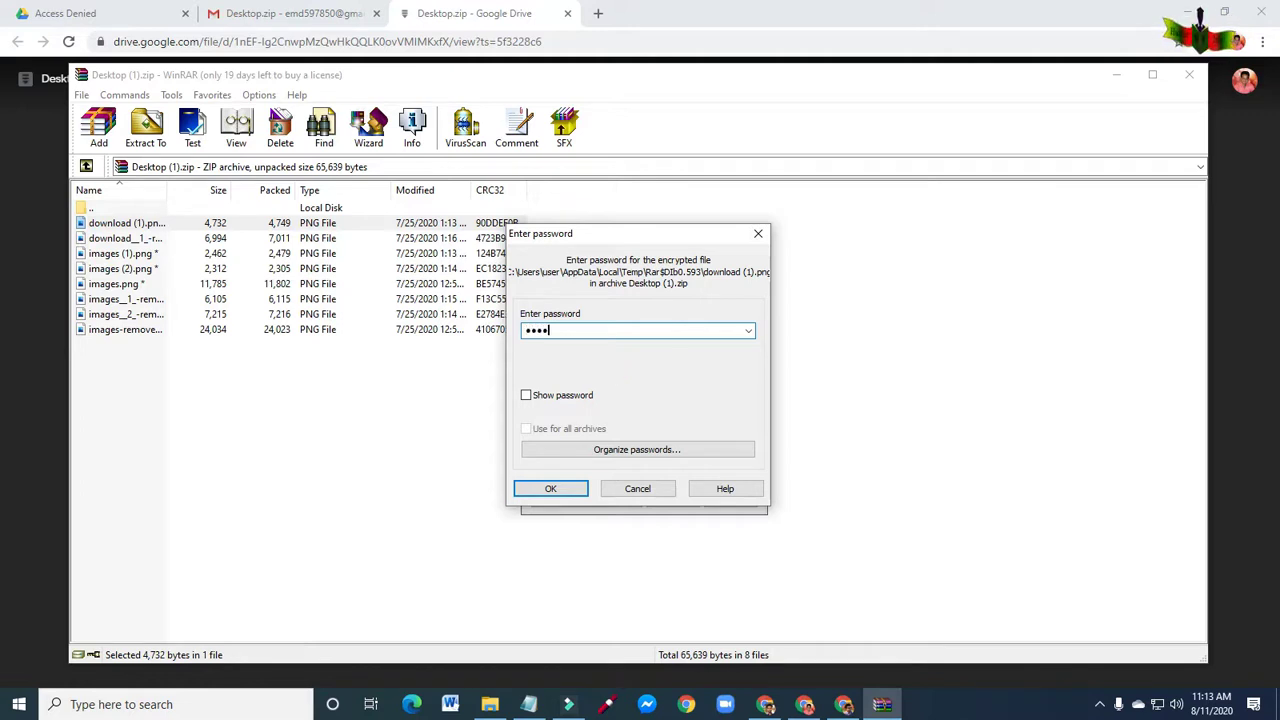
type("**")
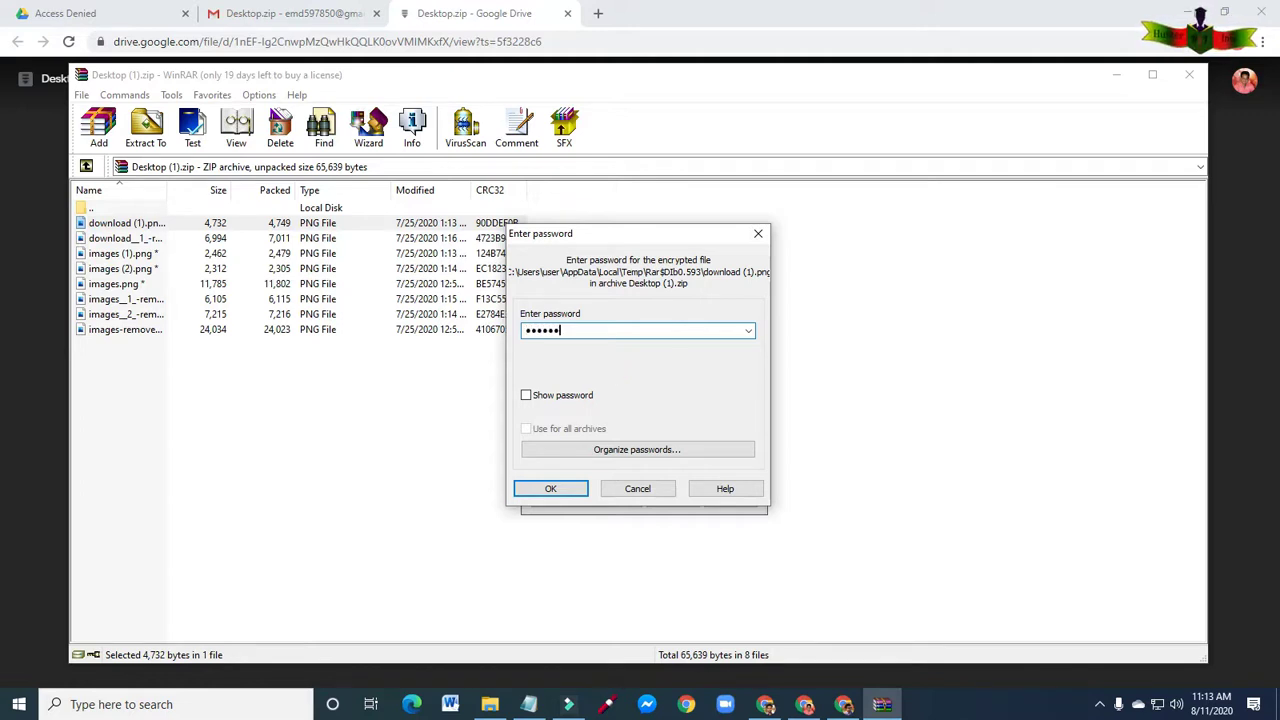
left_click(552, 489)
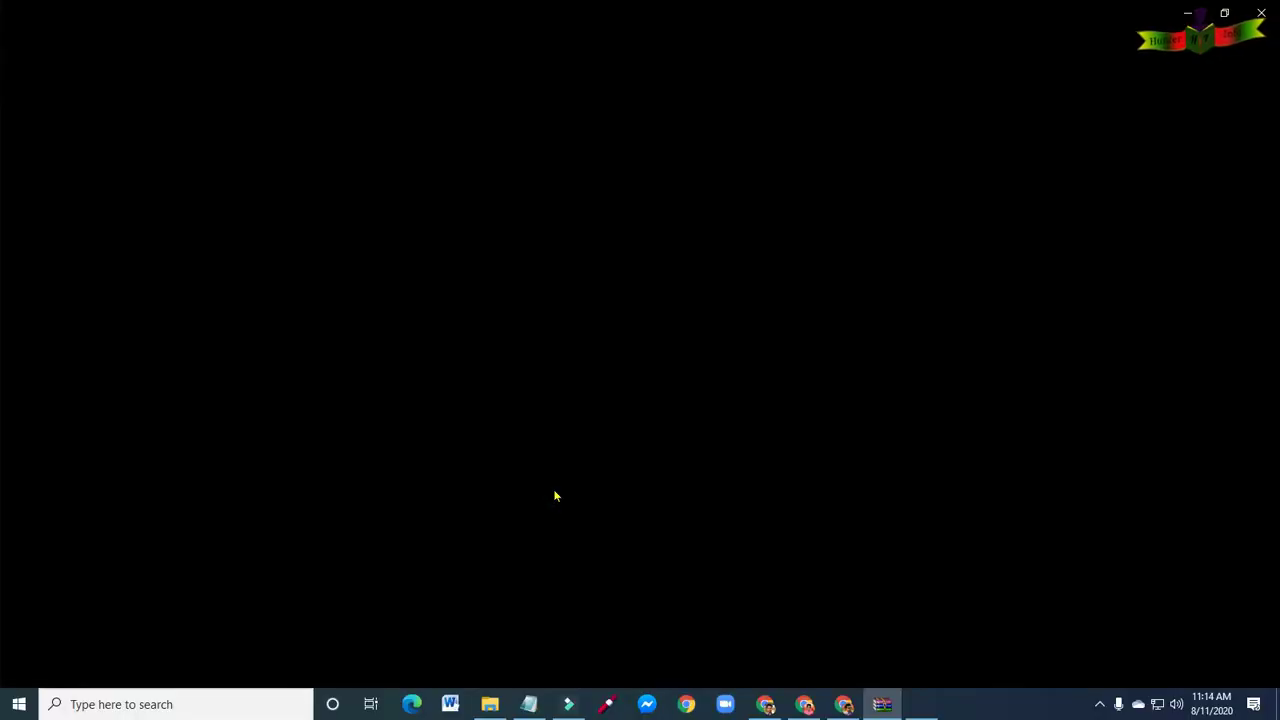